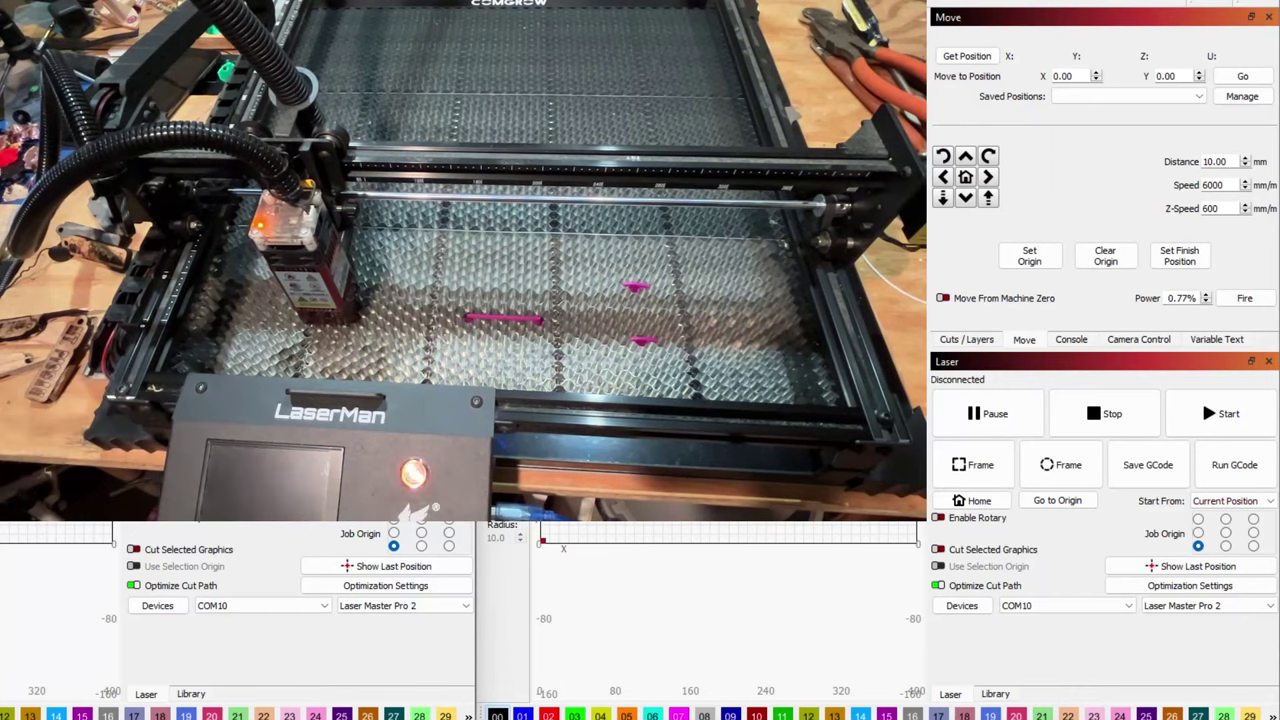
Step: Switch the active device to the FlyingBear LaserMan and home the laser head
click(1190, 606)
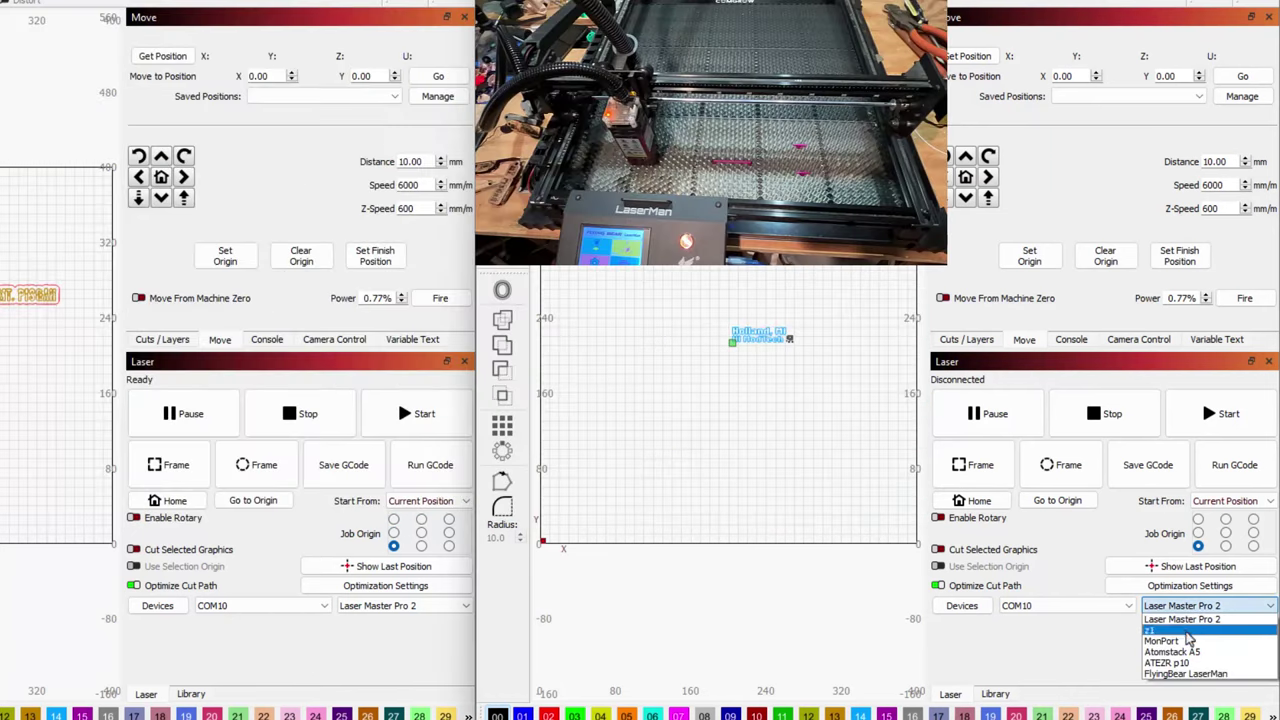
click(1190, 675)
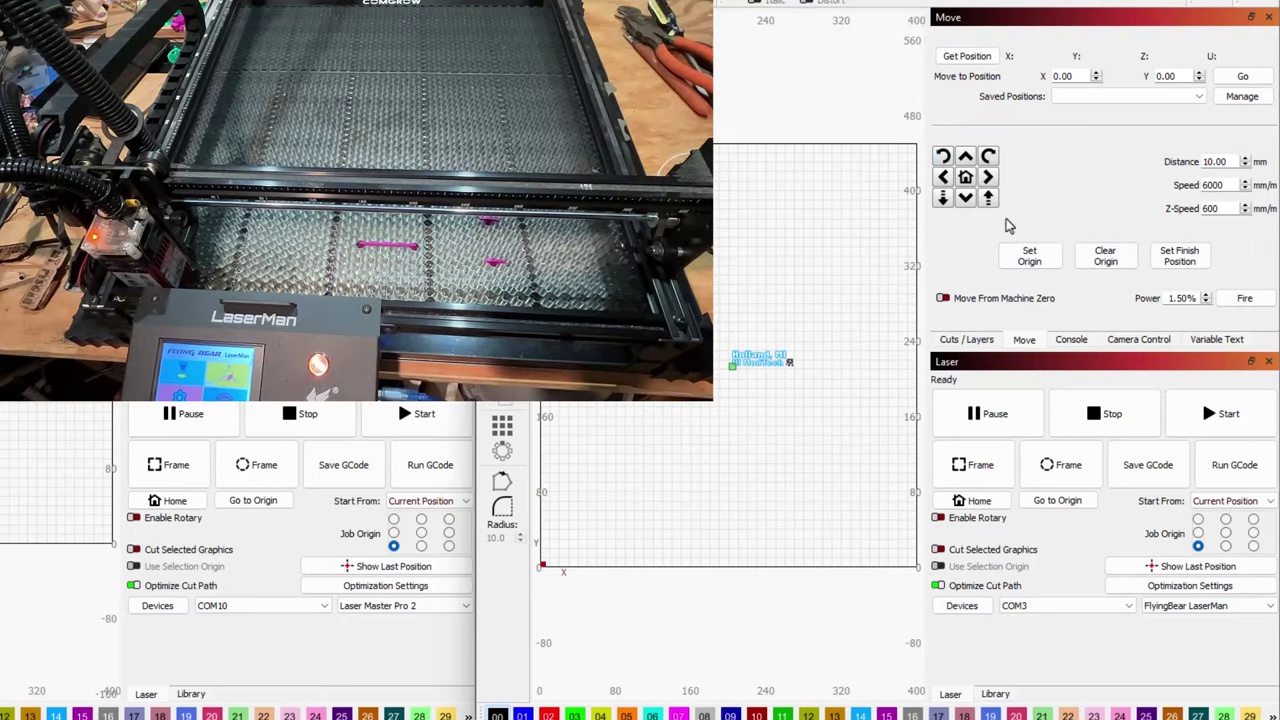
click(965, 157)
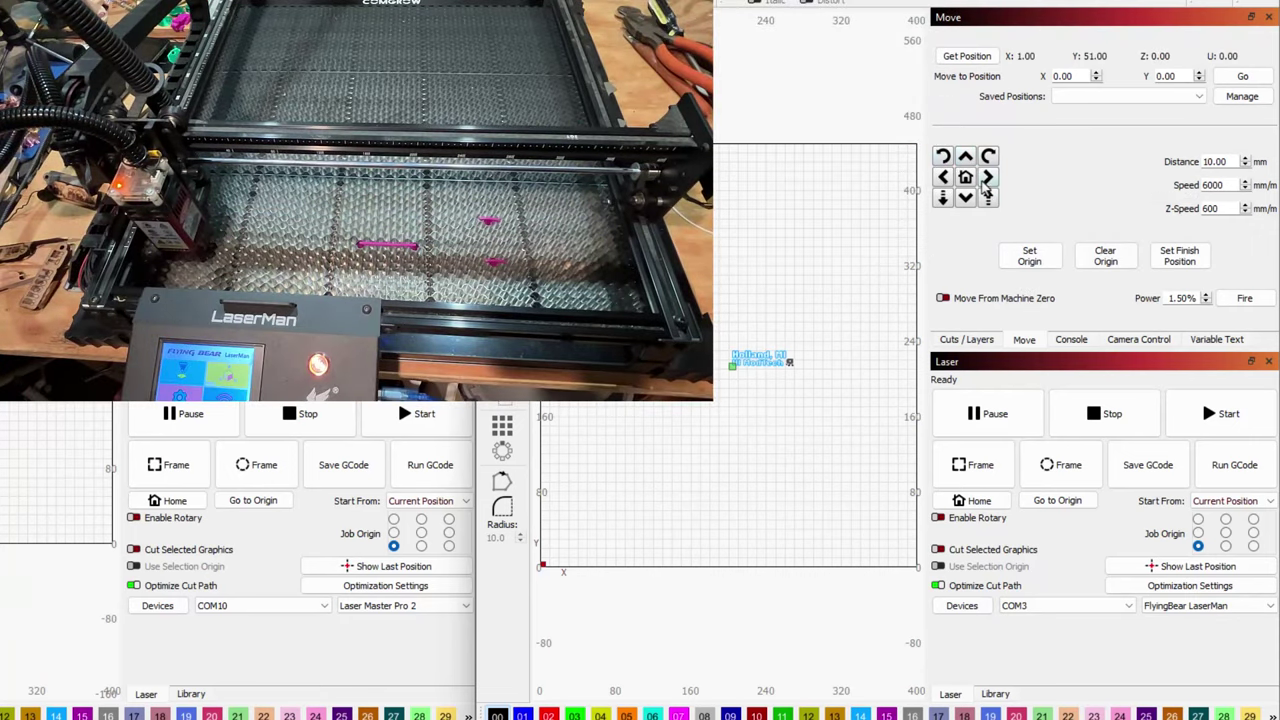
Step: Jog the laser head right and back so it rests at X 201, Y 101
click(987, 178)
click(987, 178)
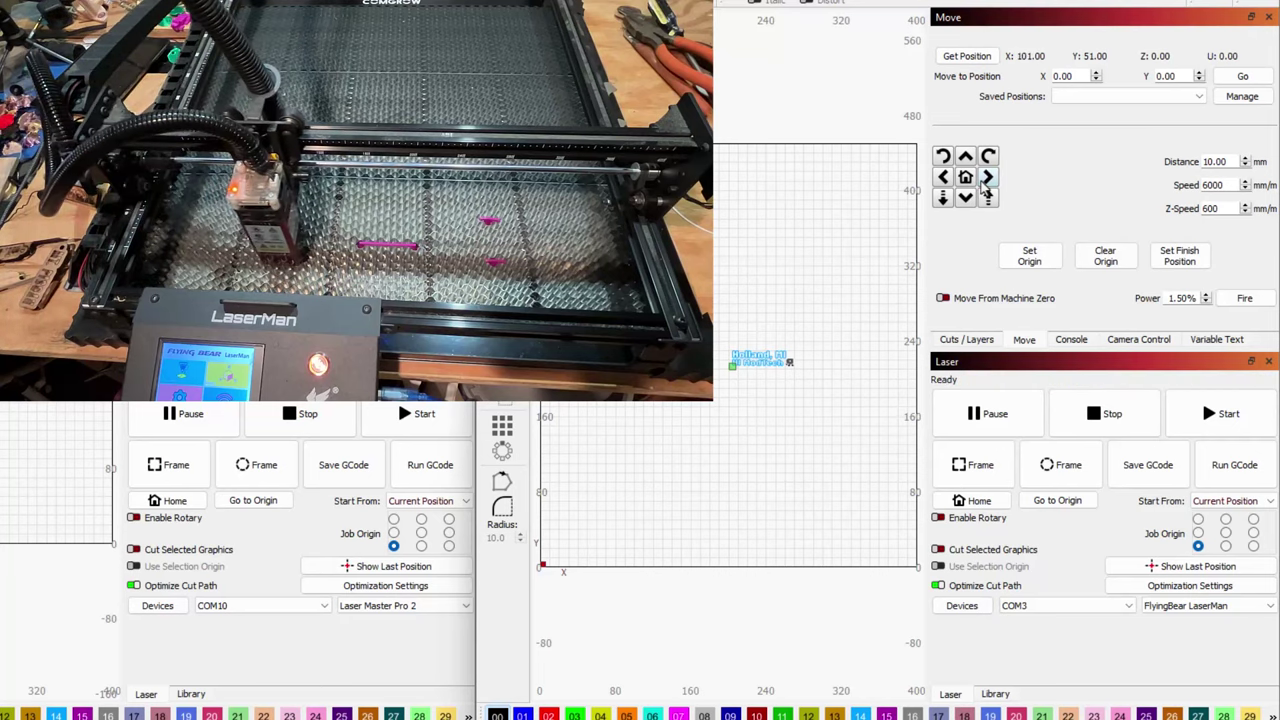
click(987, 178)
click(987, 178)
click(965, 157)
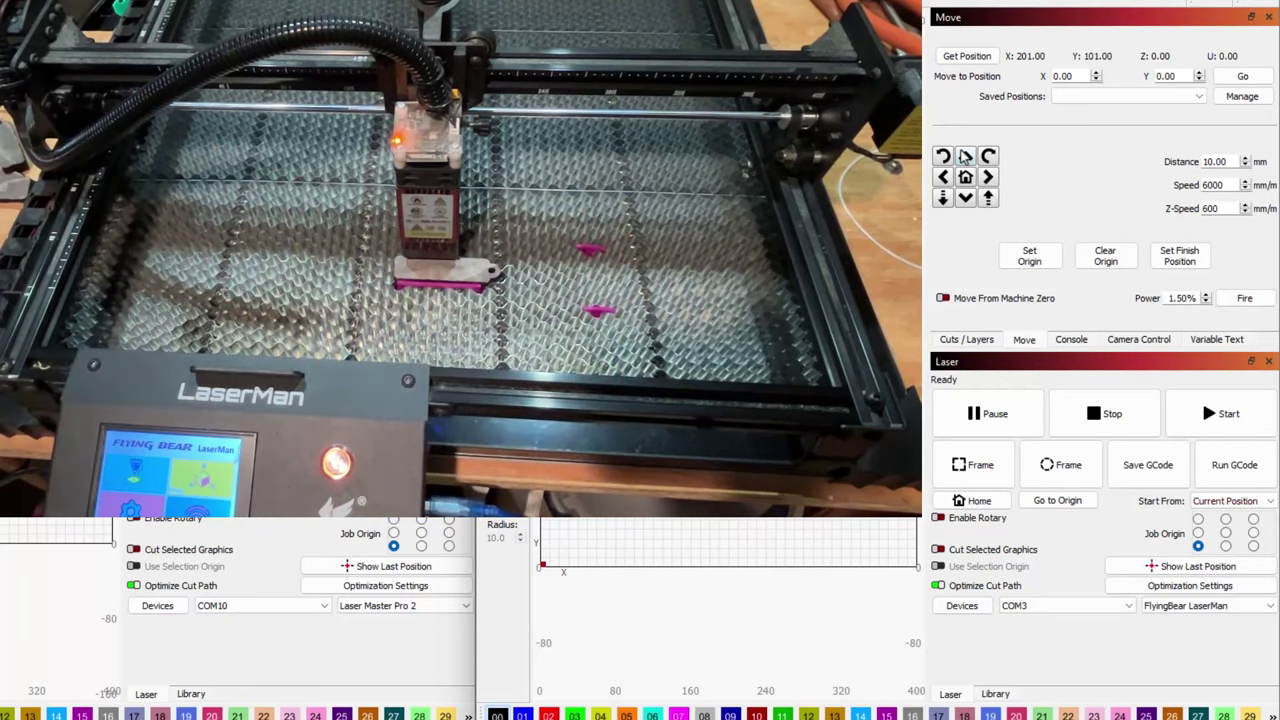
Step: Jog the laser head toward the front and left over the keychain blank
click(965, 198)
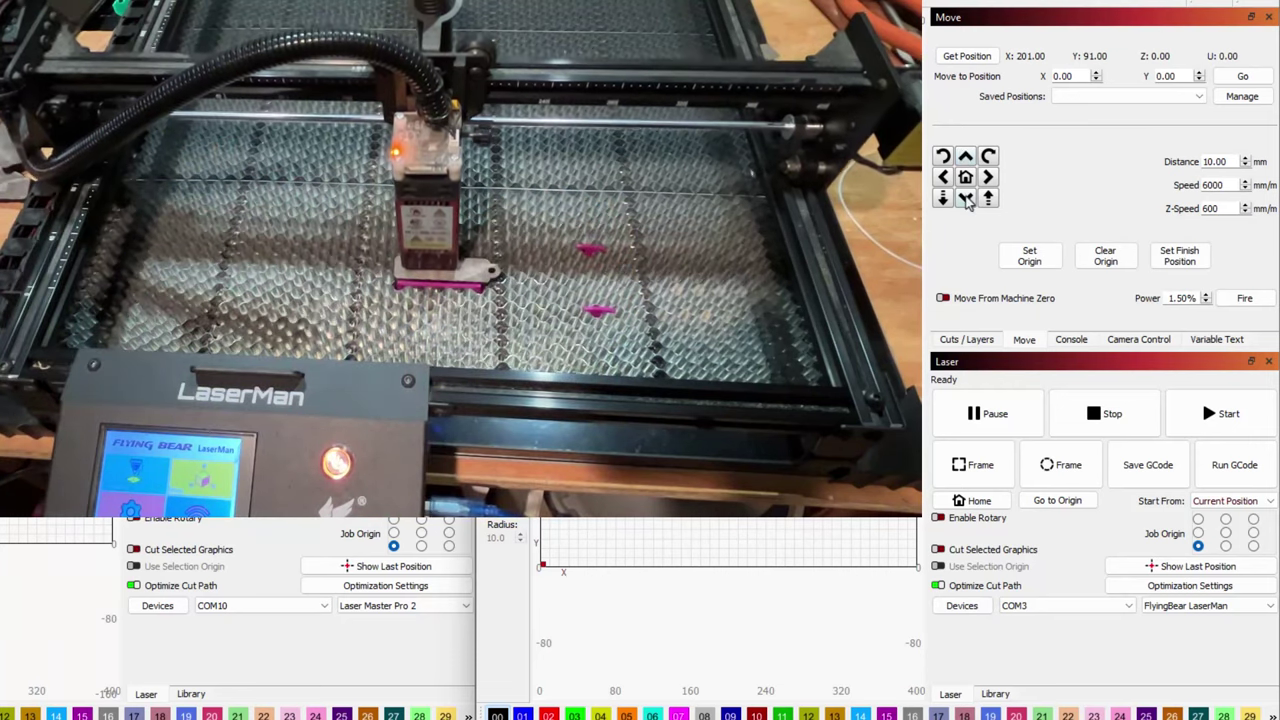
click(965, 198)
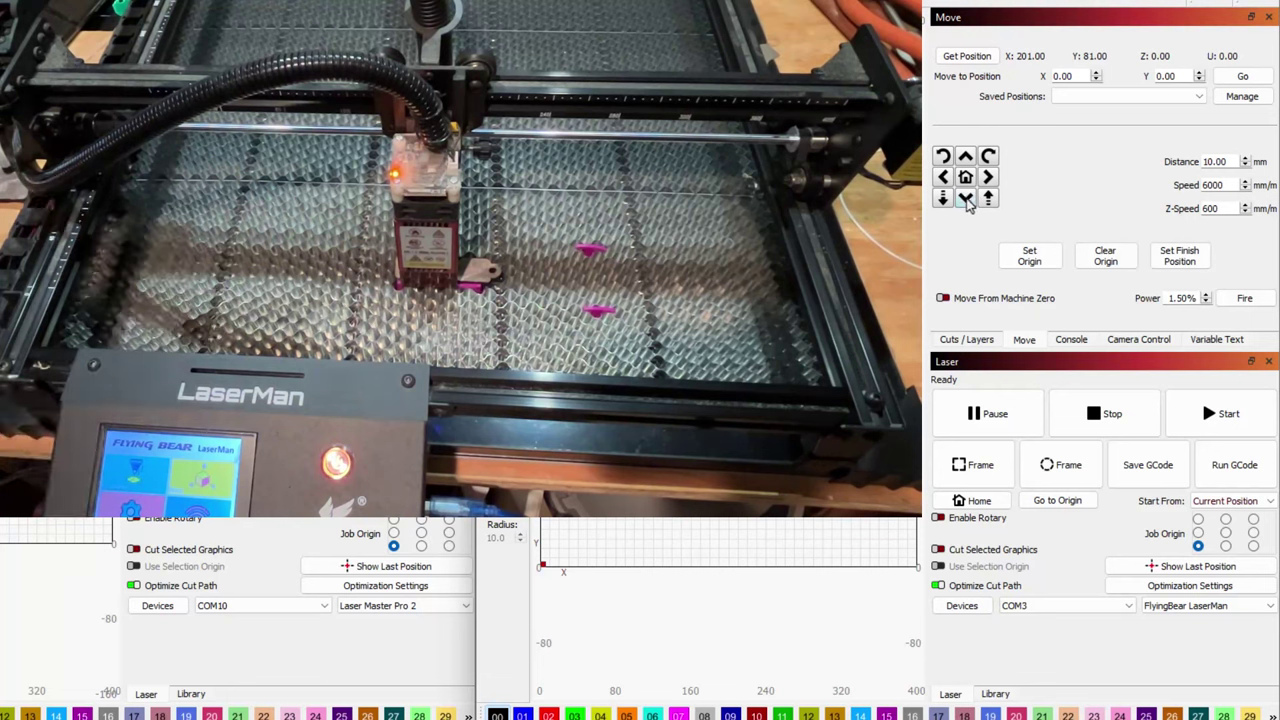
click(966, 199)
click(943, 177)
click(943, 177)
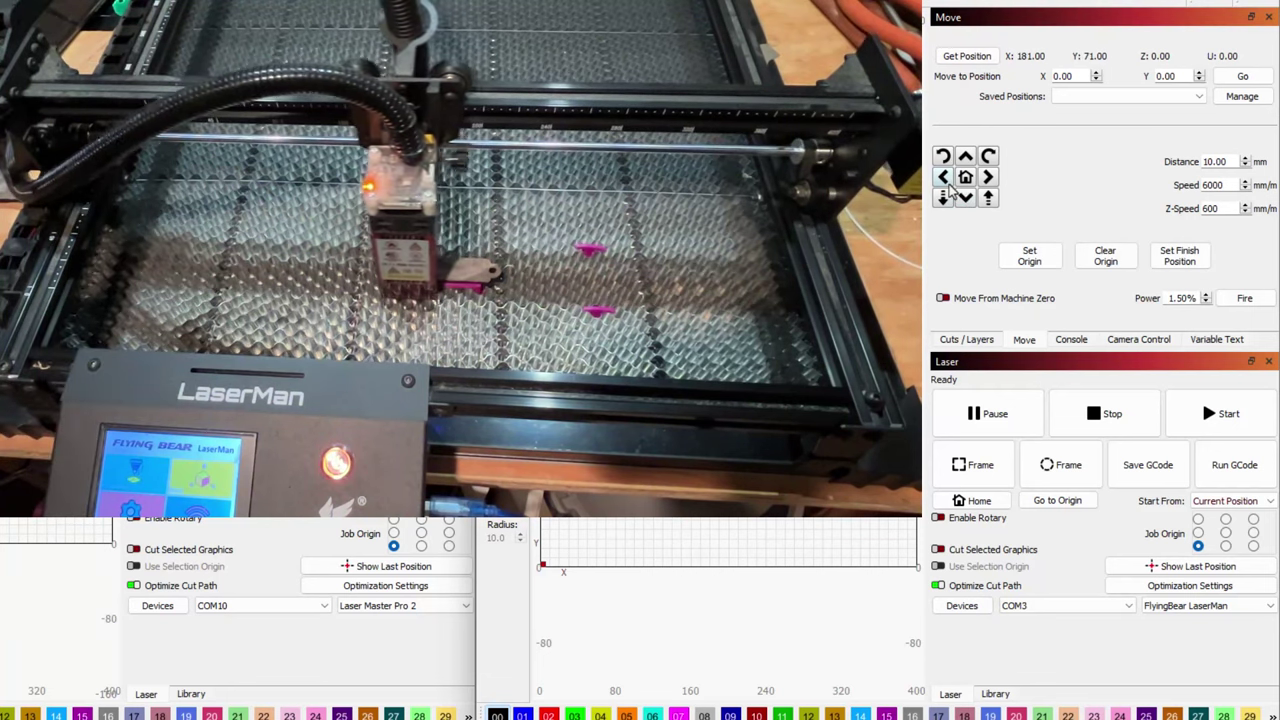
Step: Frame the job, micro-nudge left to X 179, Y 71, and frame again
click(972, 475)
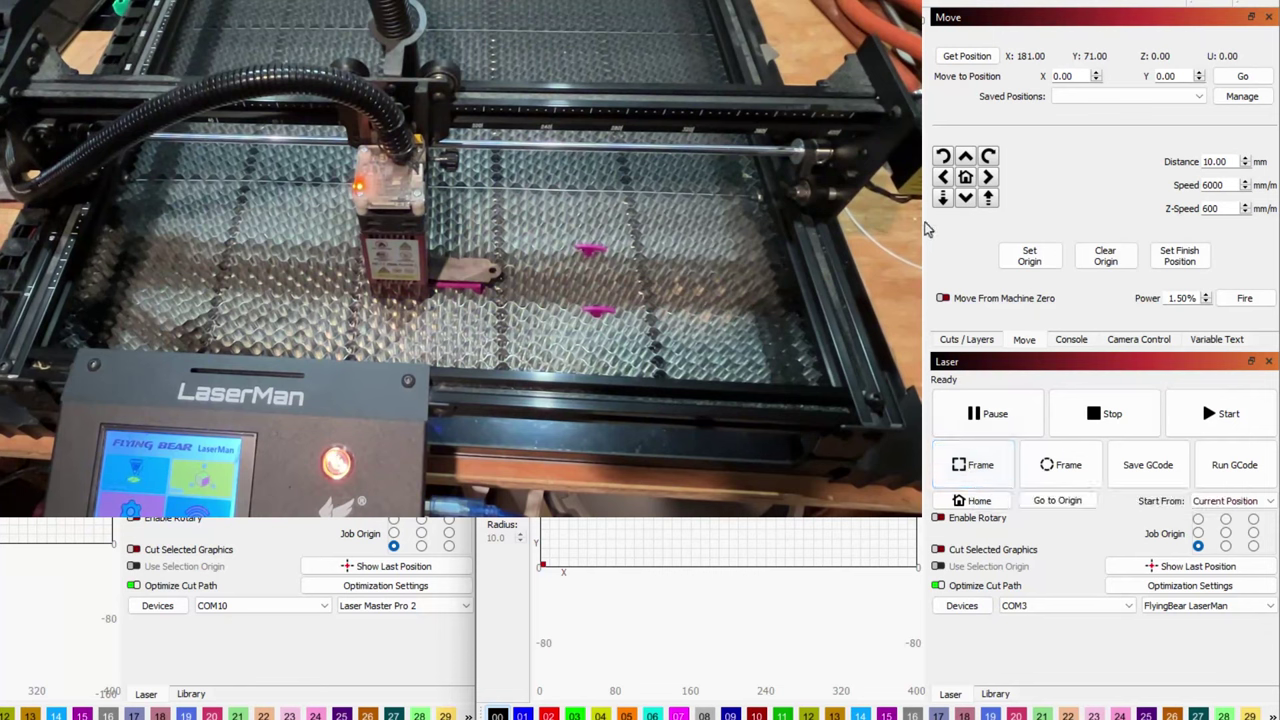
key(ctrl+Left)
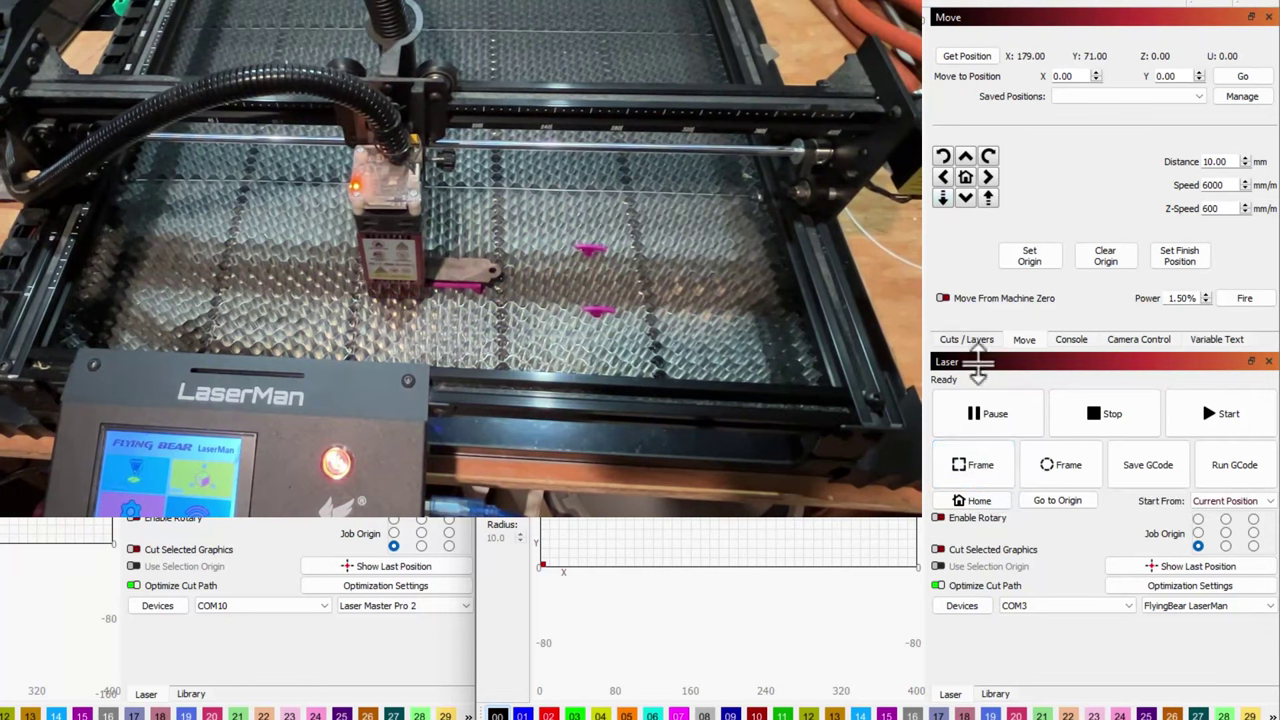
click(977, 472)
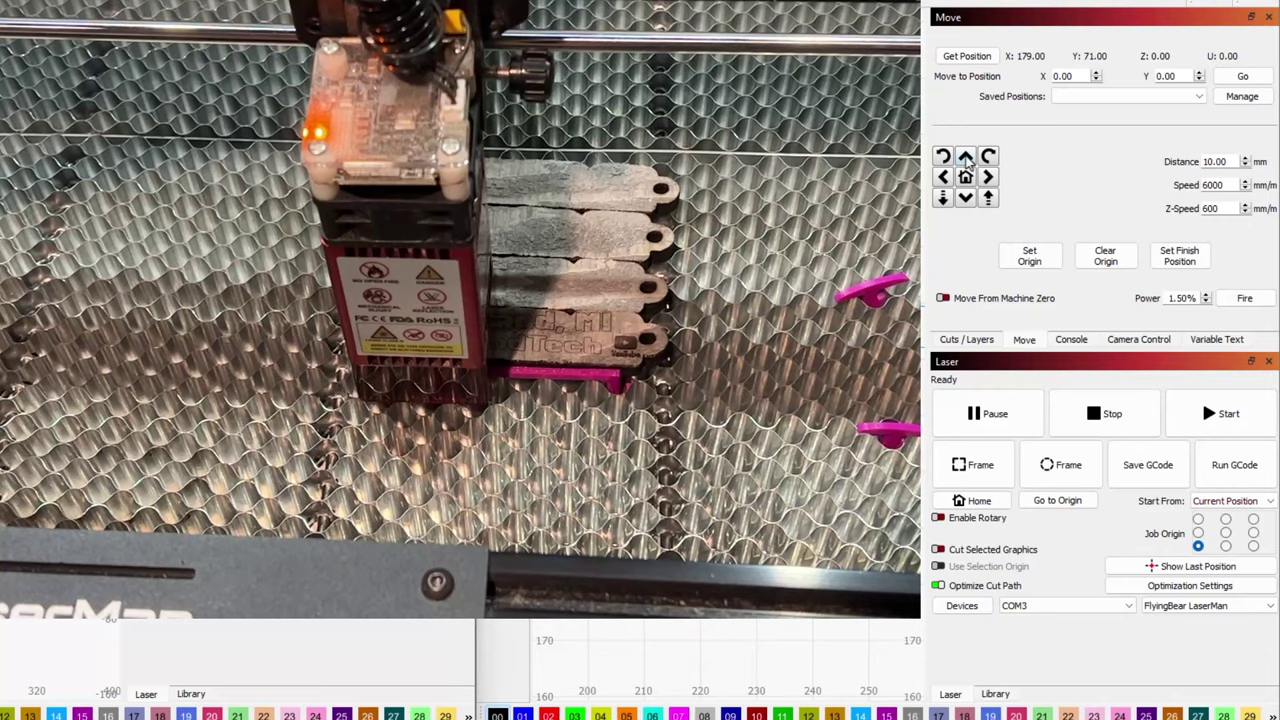
Step: Jog the laser head back twice to Y 91, uncovering the engraved keychains
click(966, 157)
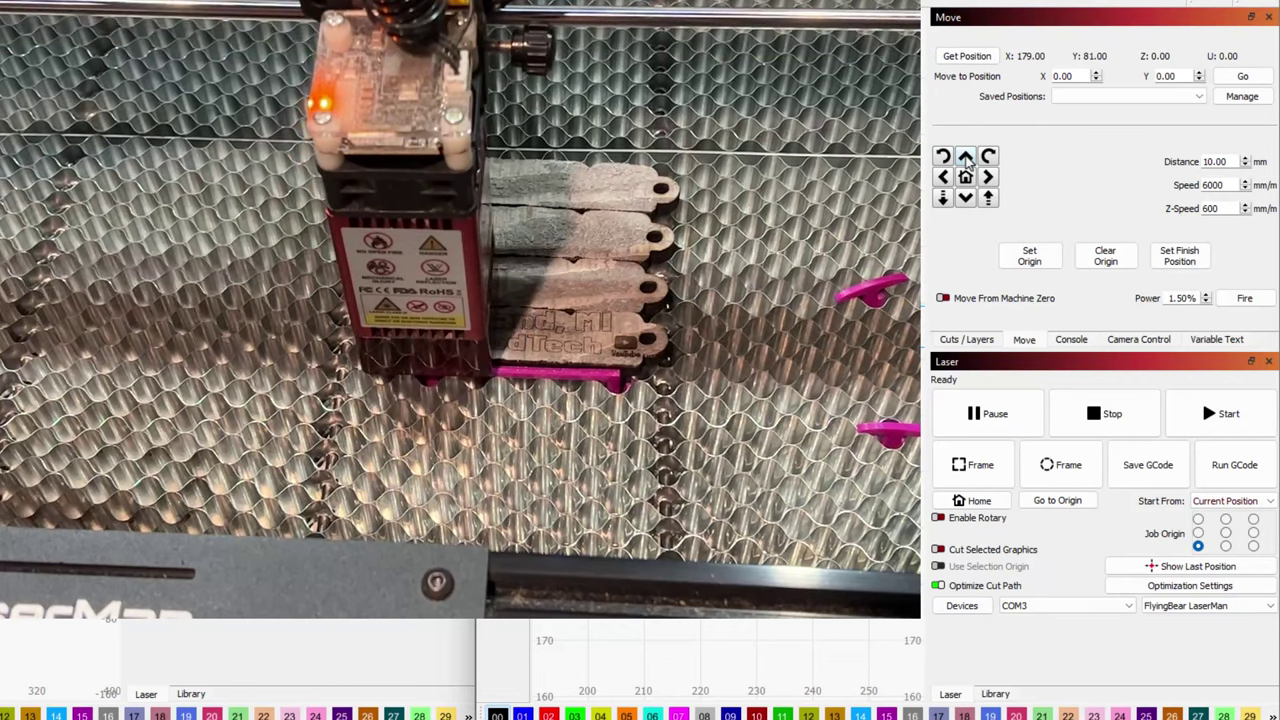
click(966, 157)
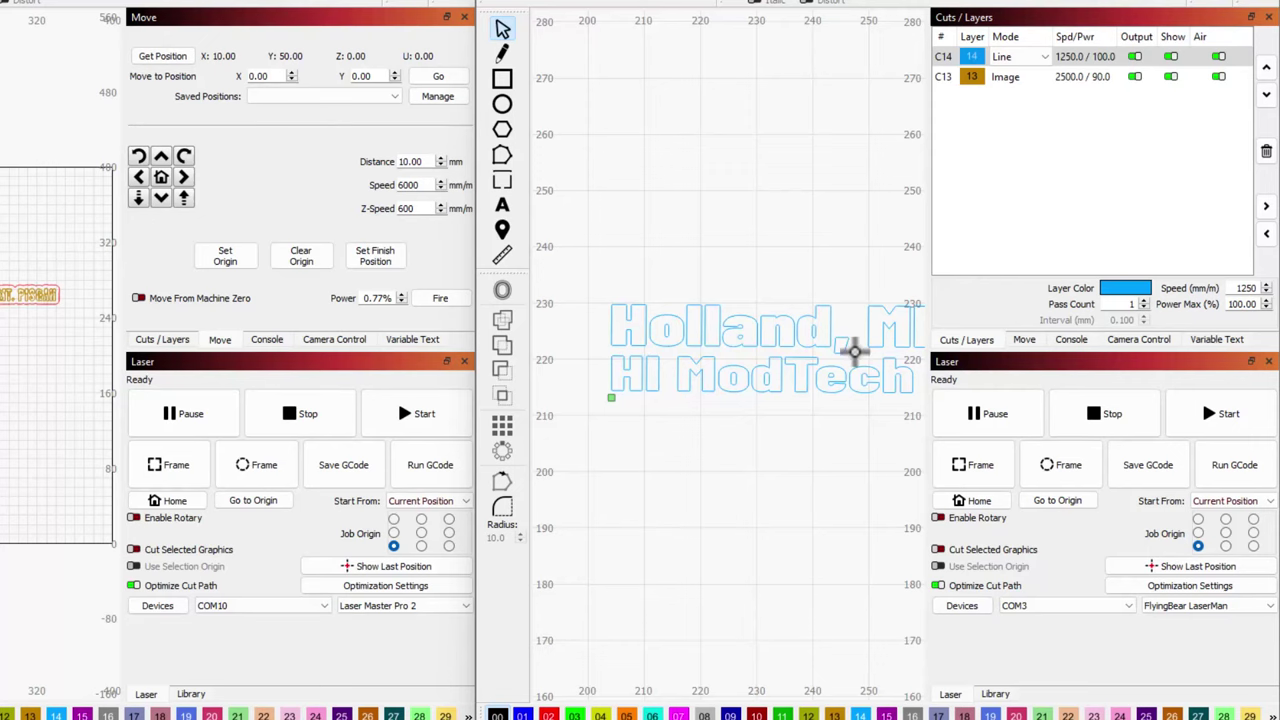
Step: Set the C14 Line layer's Pass Count to 2
click(1142, 300)
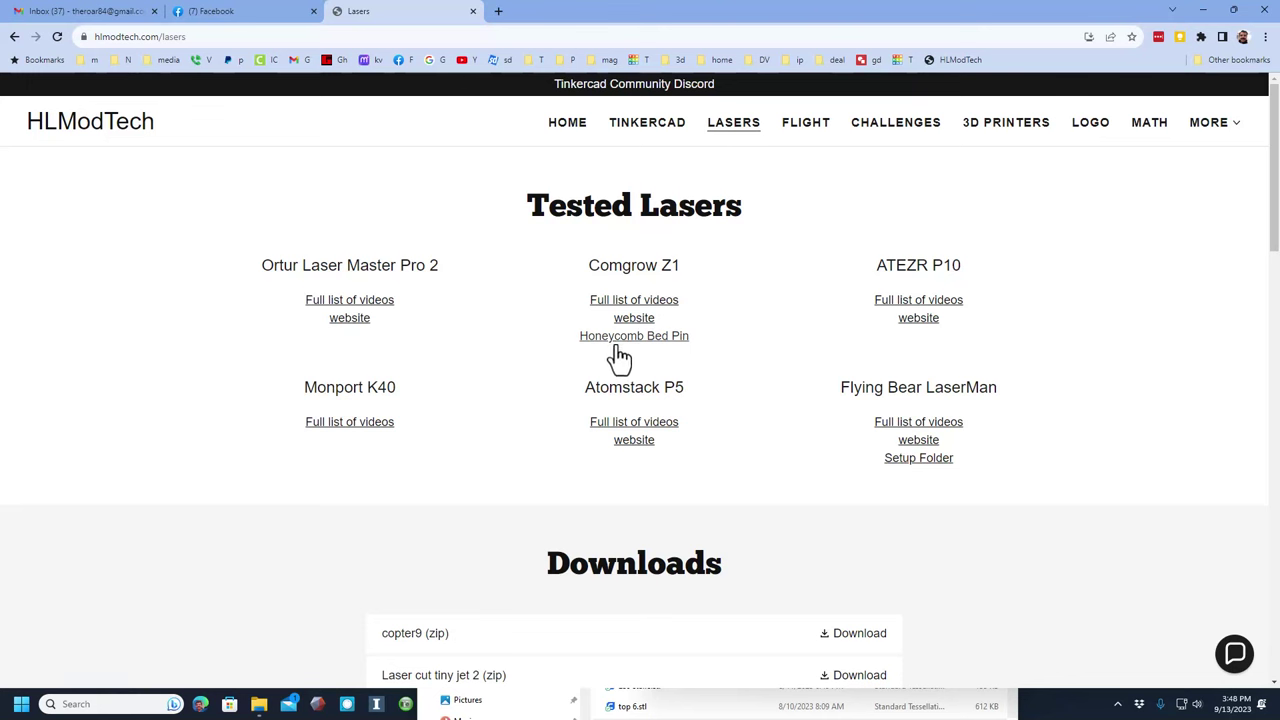
Step: Open the Honeycomb Bed Pin link under Comgrow Z1 in a new tab
scroll(811, 330, down, 2)
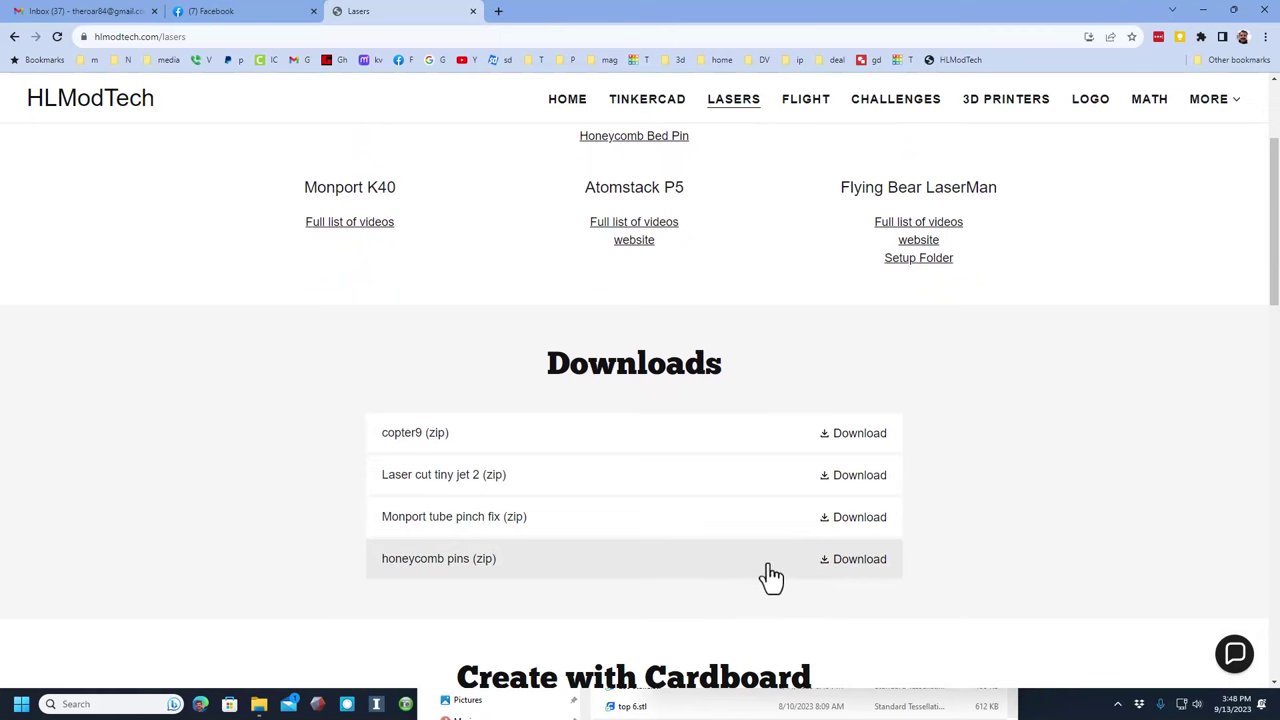
scroll(797, 303, up, 1)
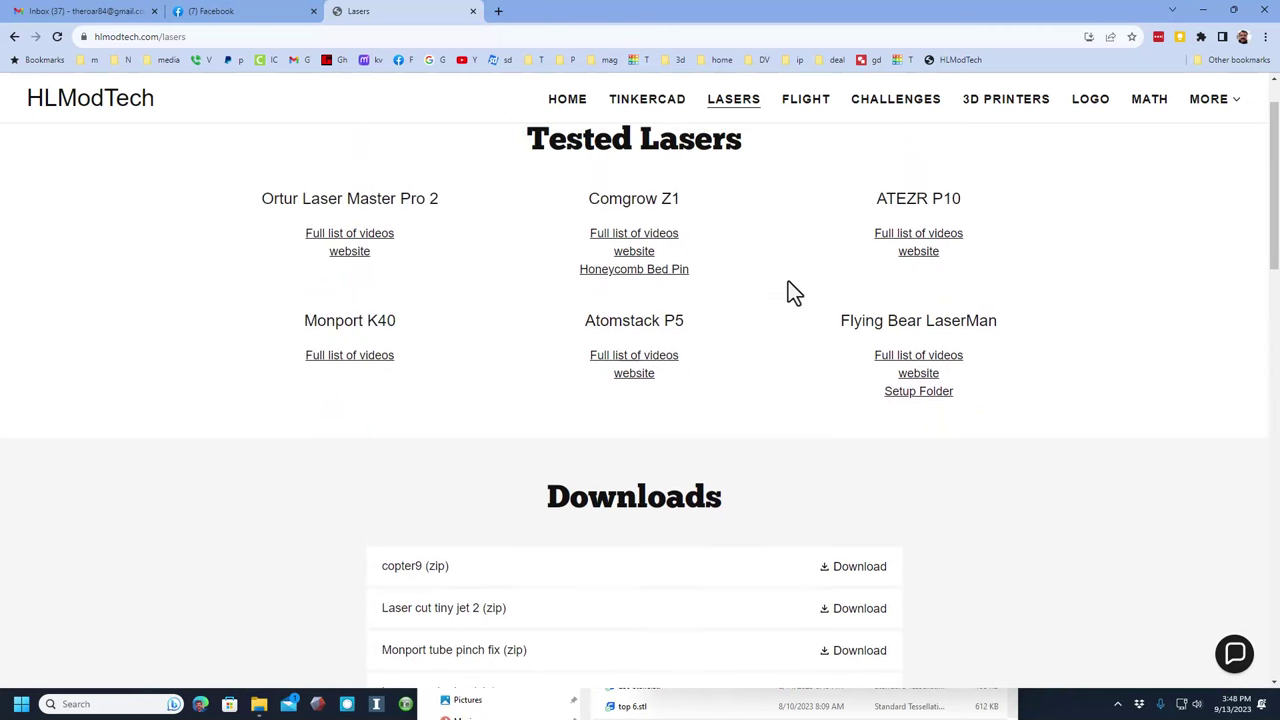
click(595, 270)
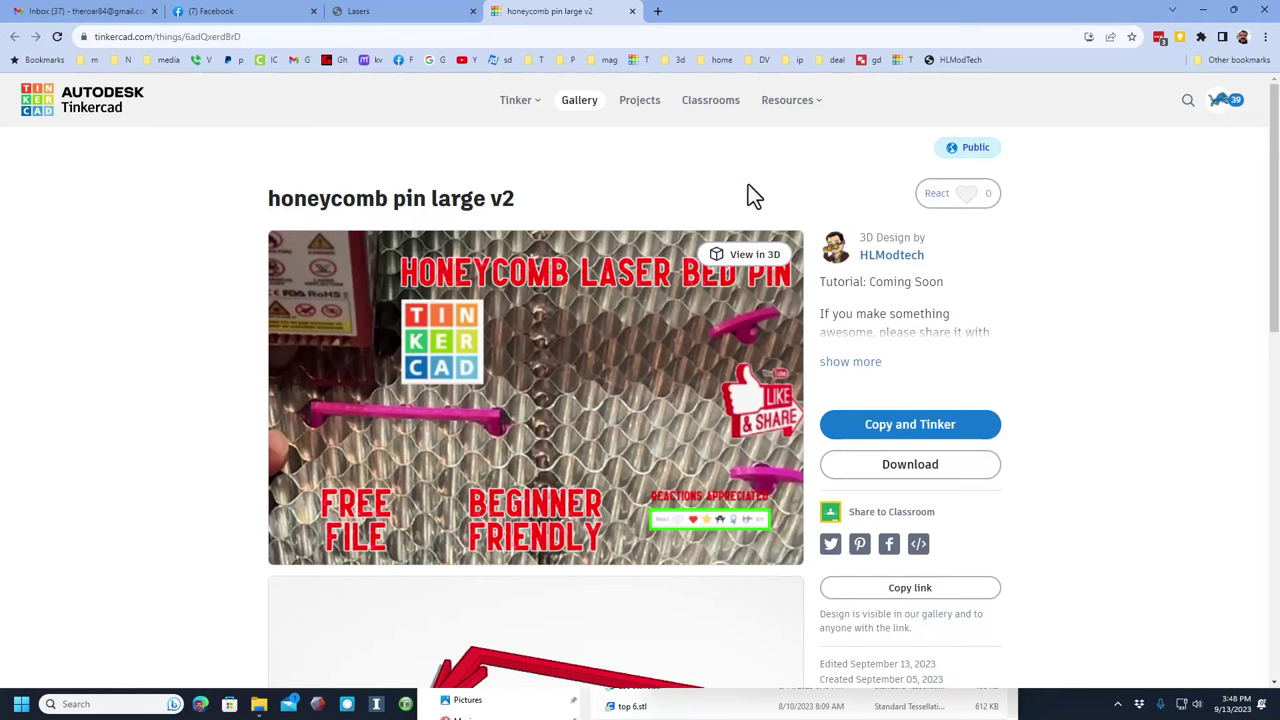
Step: Make an editable copy of the honeycomb pin large v2 design with Copy and Tinker
click(898, 433)
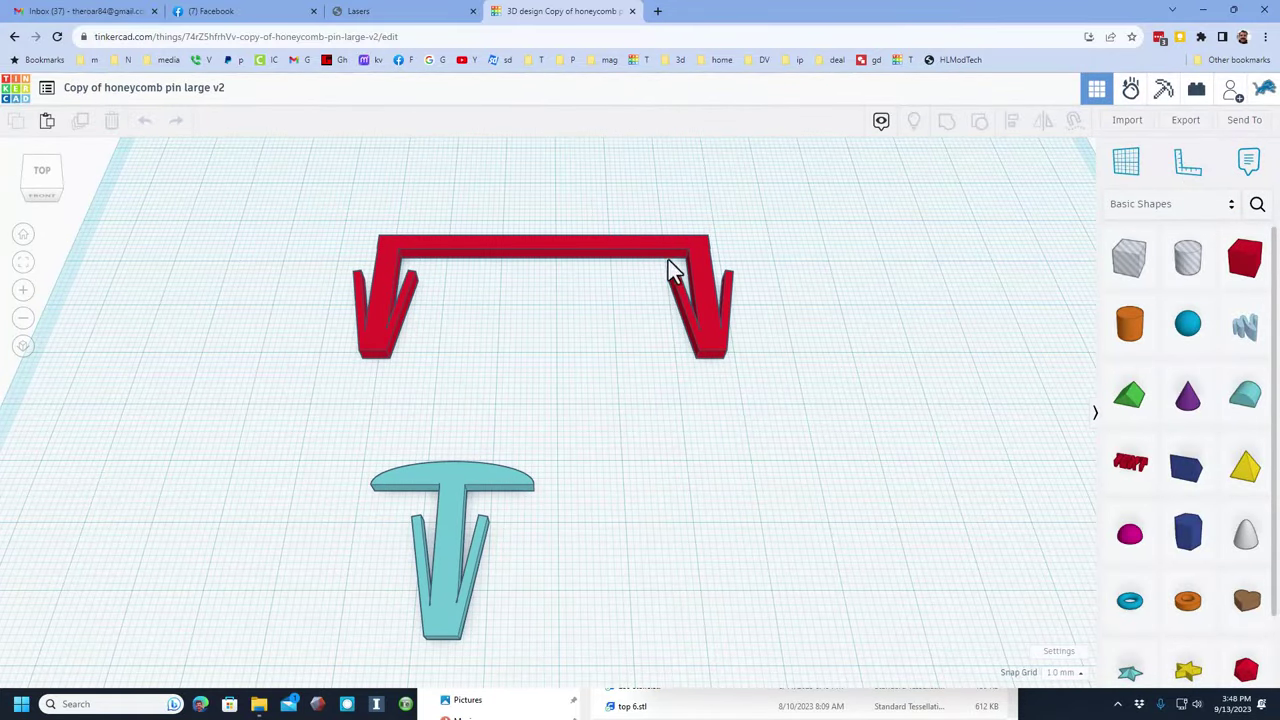
Step: Duplicate the teal T pin with Ctrl+D and place the copy right of the original
click(457, 490)
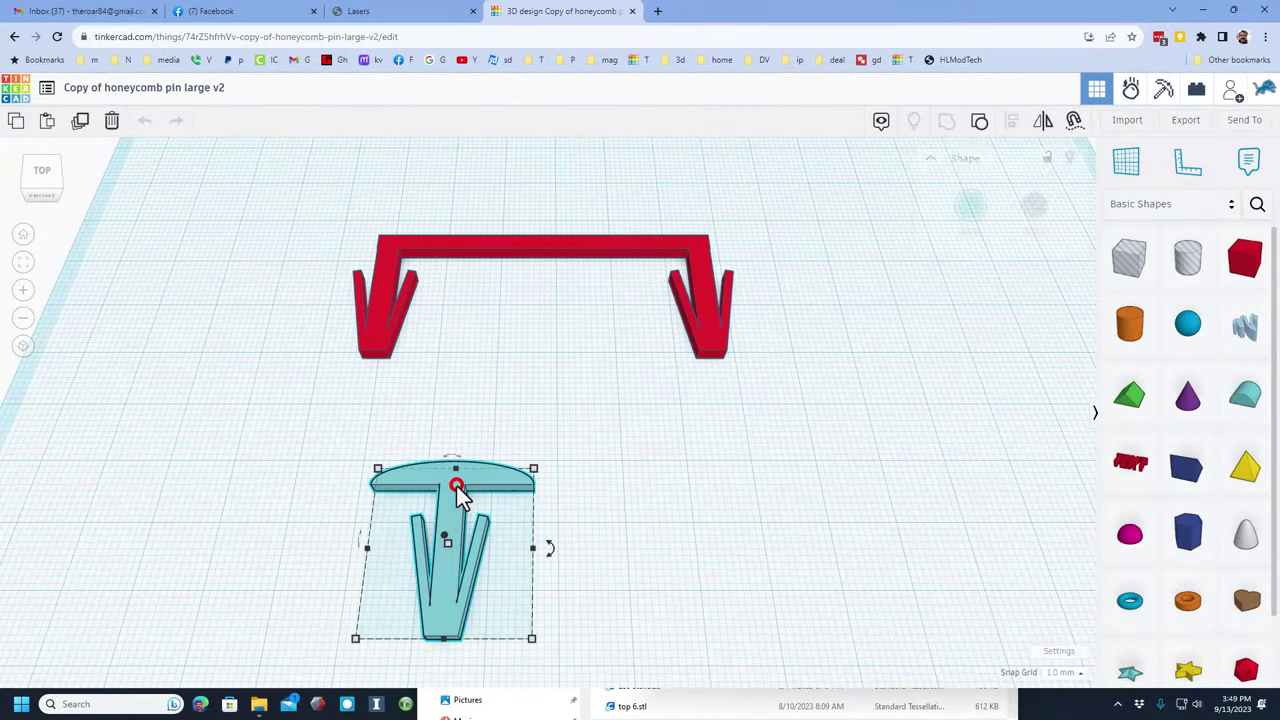
click(631, 434)
right_drag(551, 426, 504, 345)
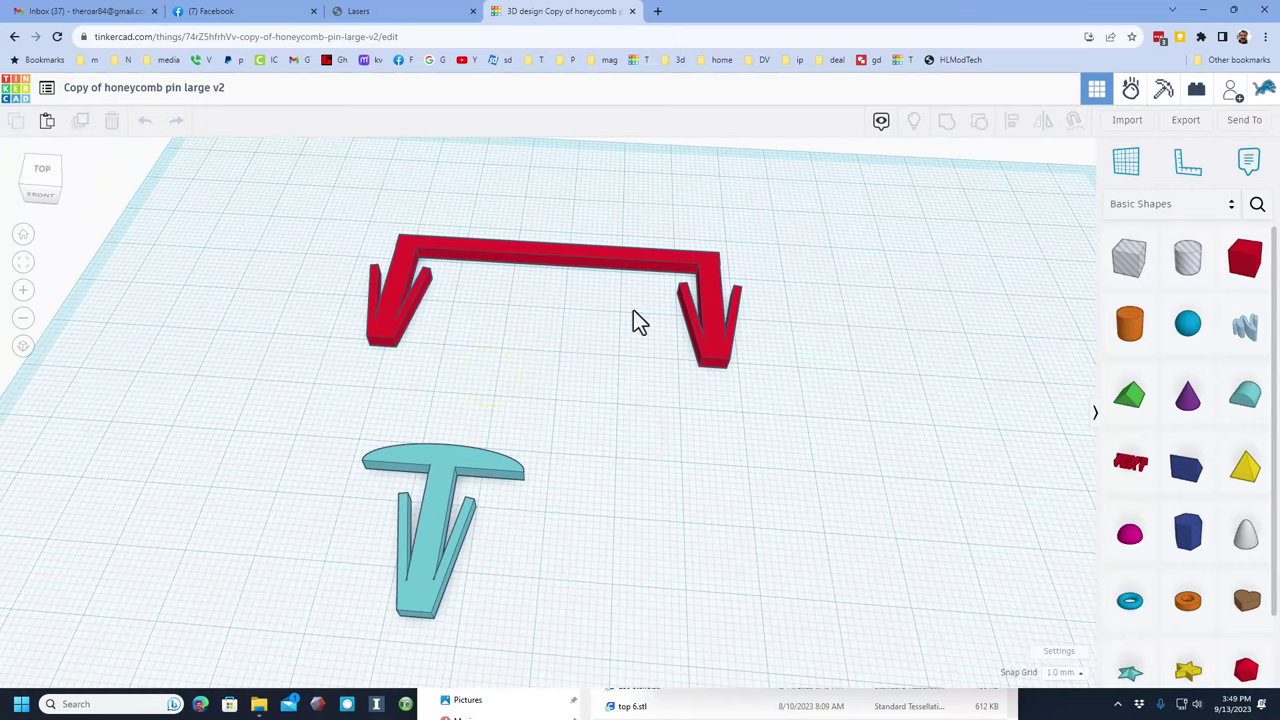
click(507, 470)
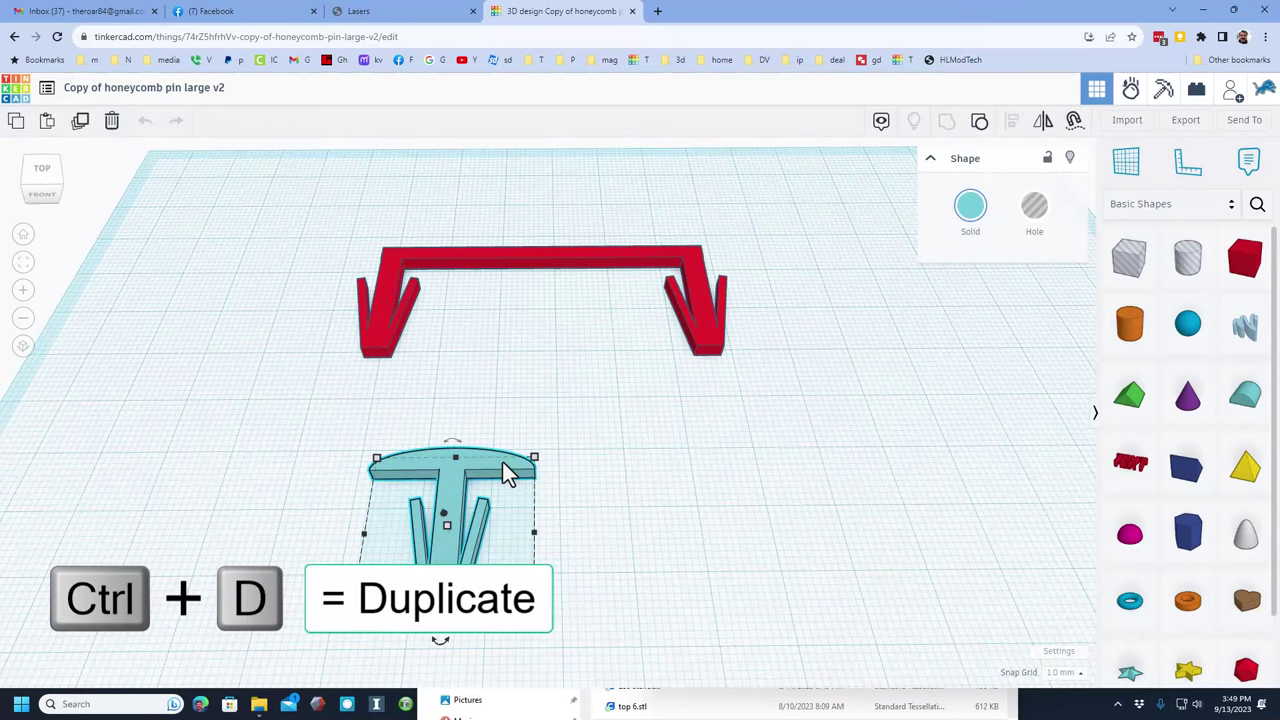
key(ctrl+d)
drag(507, 470, 789, 471)
Step: Ungroup the right T pin copy and orbit to reveal its red prongs and grey hole box
click(836, 453)
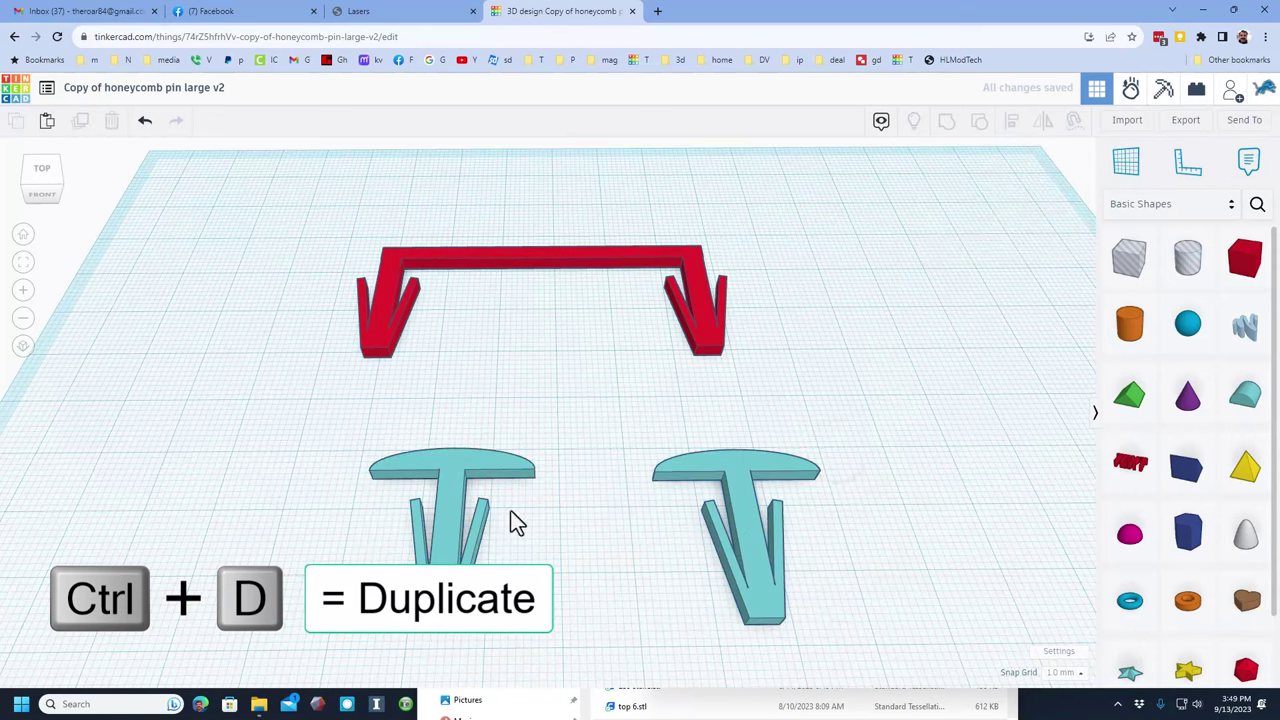
click(762, 566)
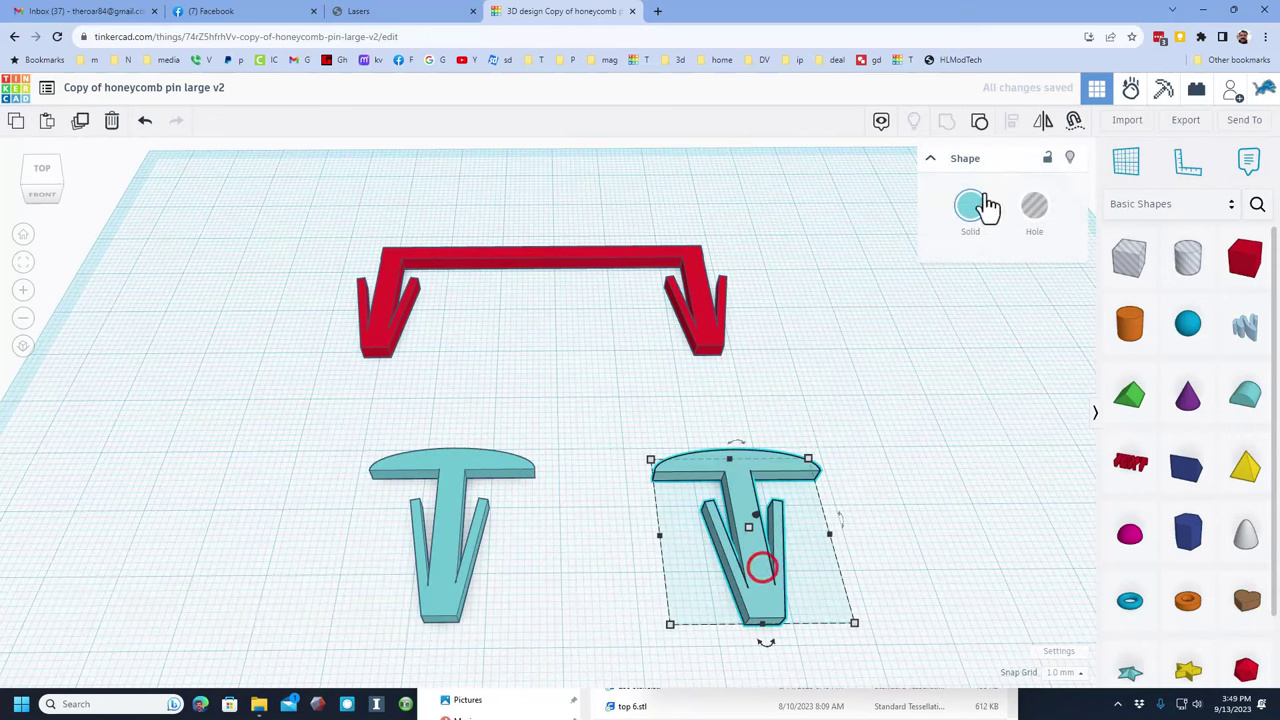
click(974, 126)
click(855, 500)
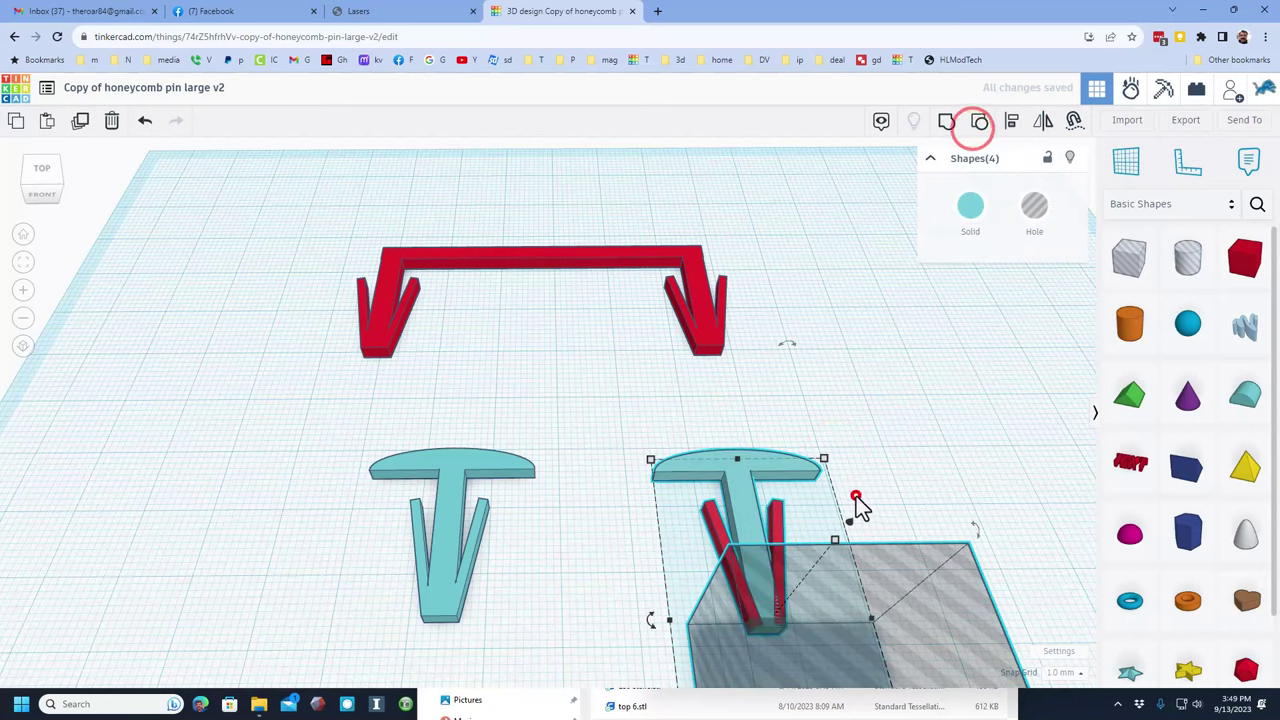
right_drag(768, 503, 945, 510)
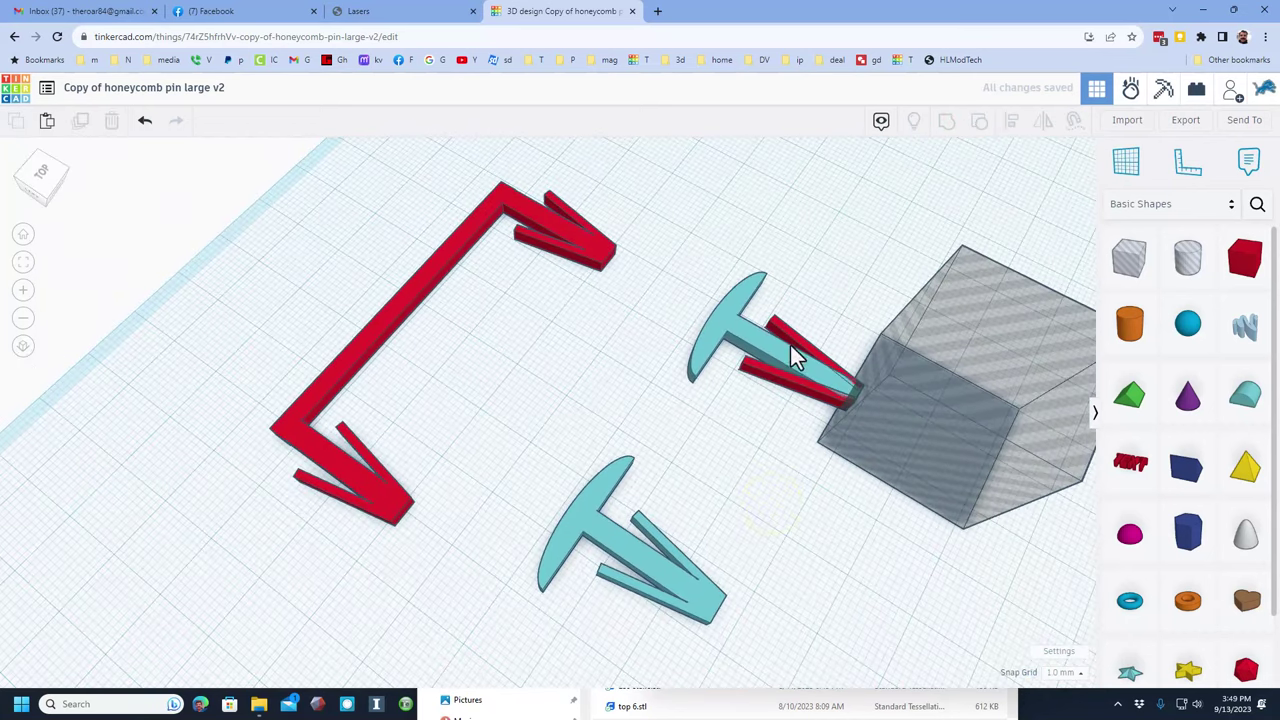
right_drag(790, 344, 703, 487)
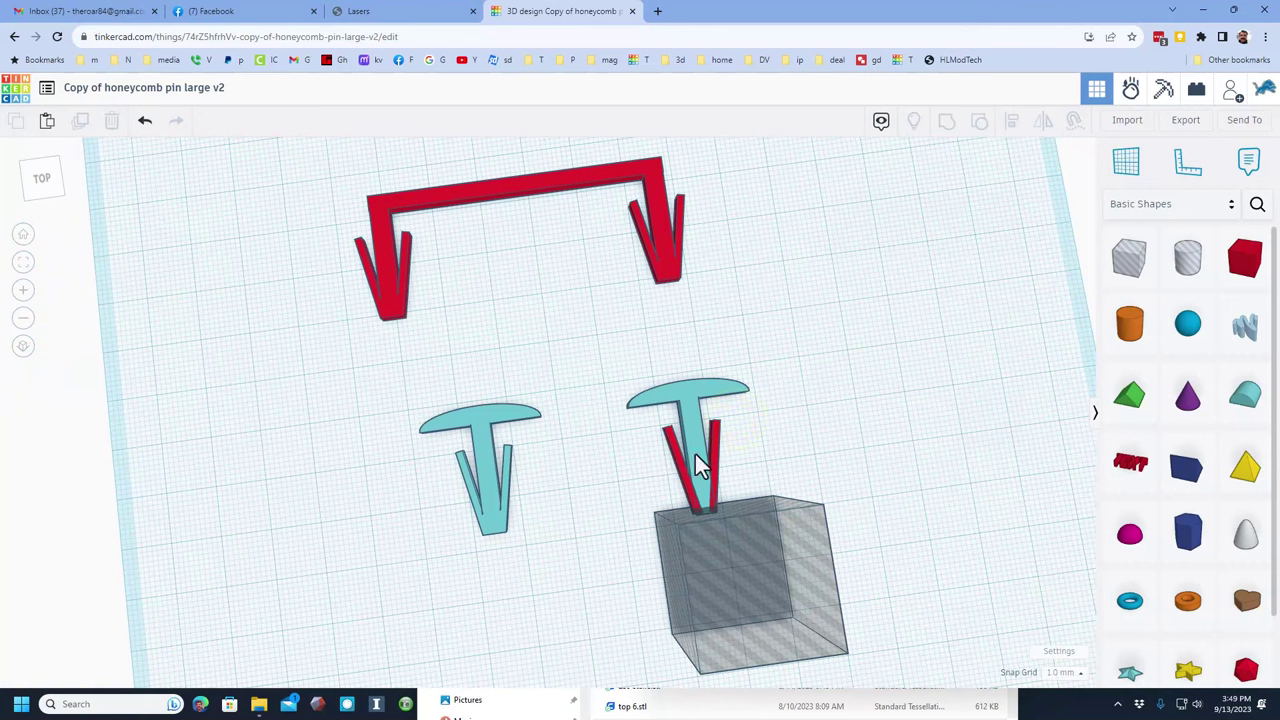
Step: Add a box beside the right pin, make it thin, shorten it to 5.00, and nudge it toward the hole box
drag(1256, 286, 880, 402)
right_drag(843, 403, 886, 407)
drag(879, 388, 792, 393)
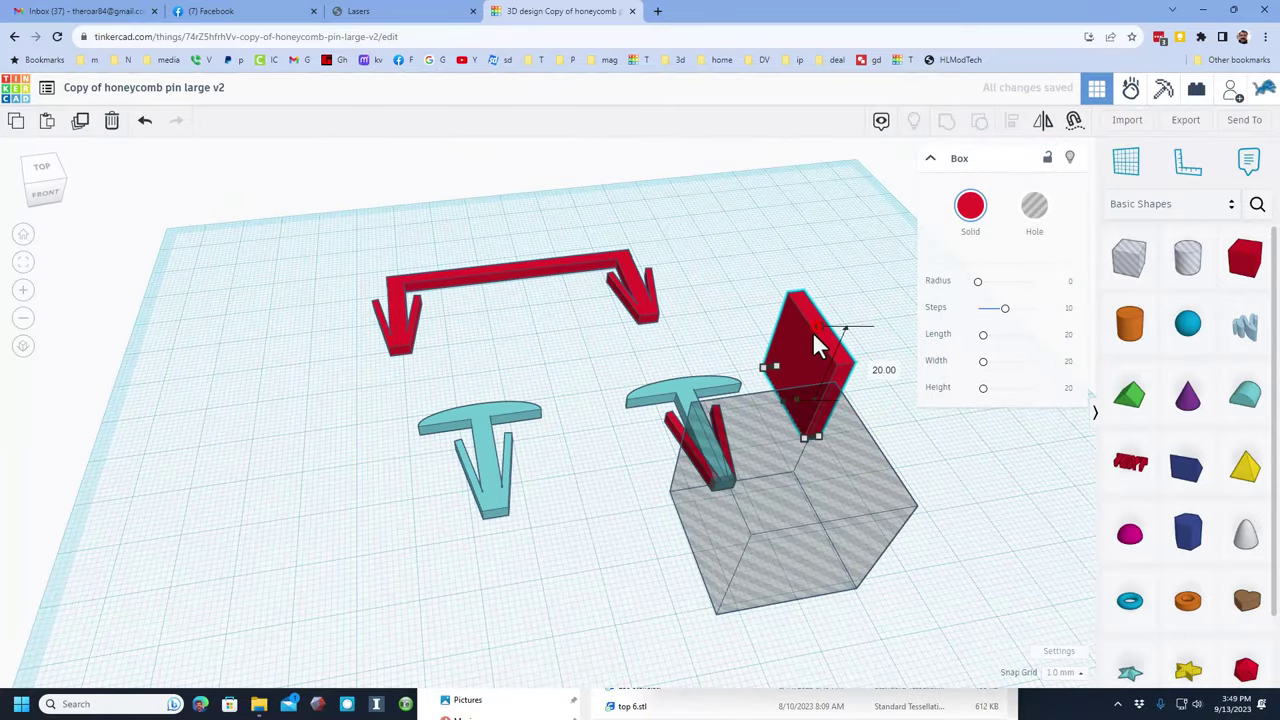
drag(813, 333, 778, 385)
mouse_move(783, 393)
right_down()
mouse_move(762, 389)
mouse_move(777, 430)
mouse_move(790, 400)
right_up()
mouse_move(790, 398)
mouse_down()
mouse_move(800, 408)
mouse_move(808, 385)
mouse_up()
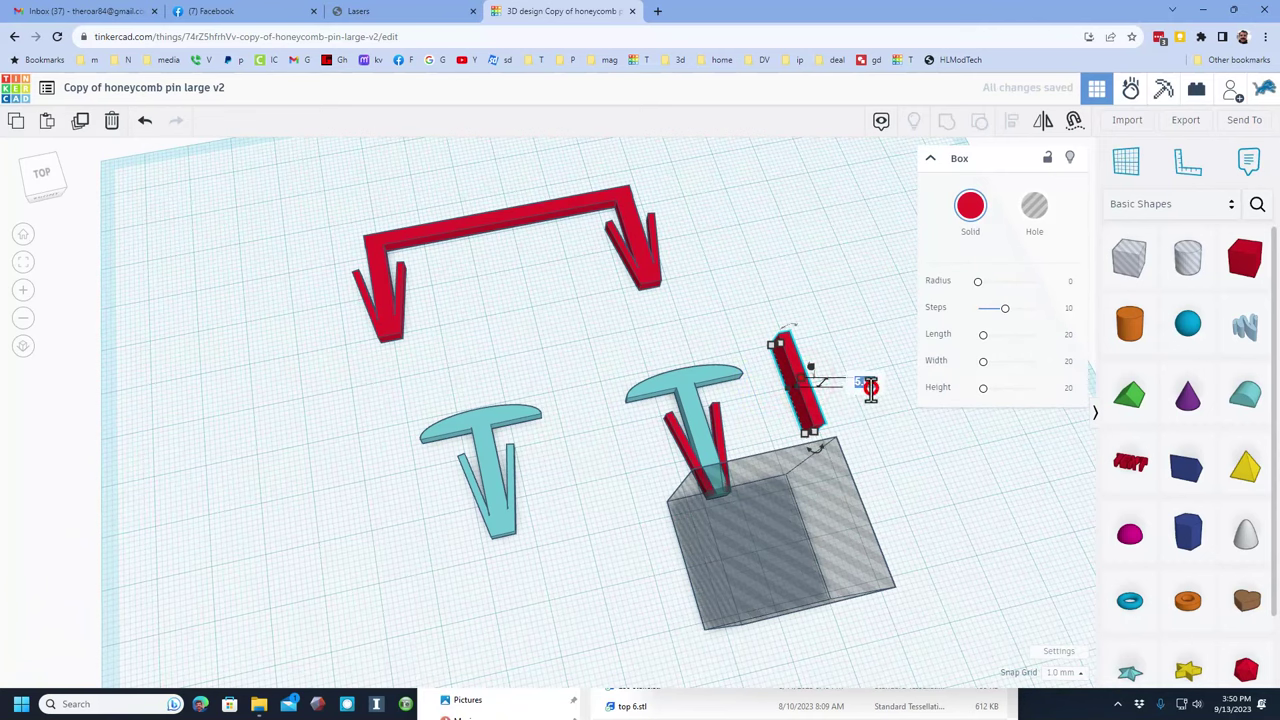
Step: Set the bar's gap to the hole box to 2.00 and rotate it -22.5°
click(868, 386)
text(2)
key(Return)
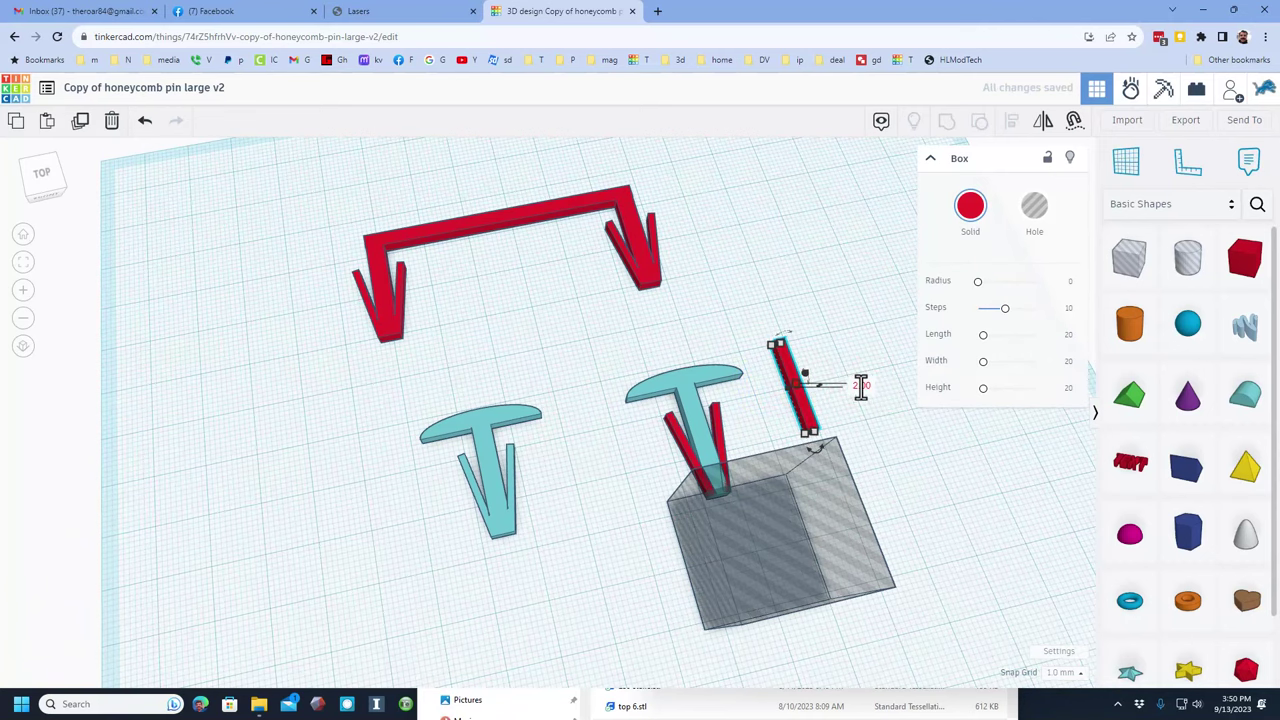
right_drag(780, 275, 738, 400)
click(829, 420)
right_drag(777, 451, 836, 416)
click(770, 548)
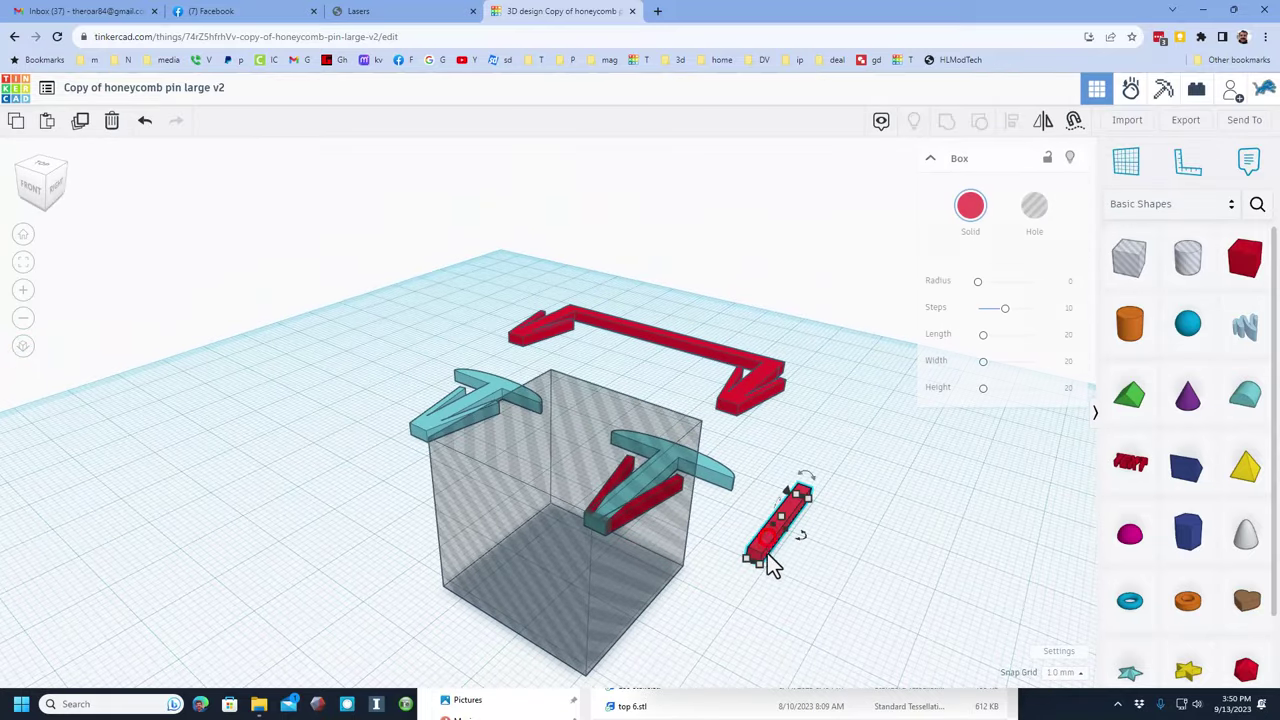
drag(785, 546, 946, 607)
click(946, 607)
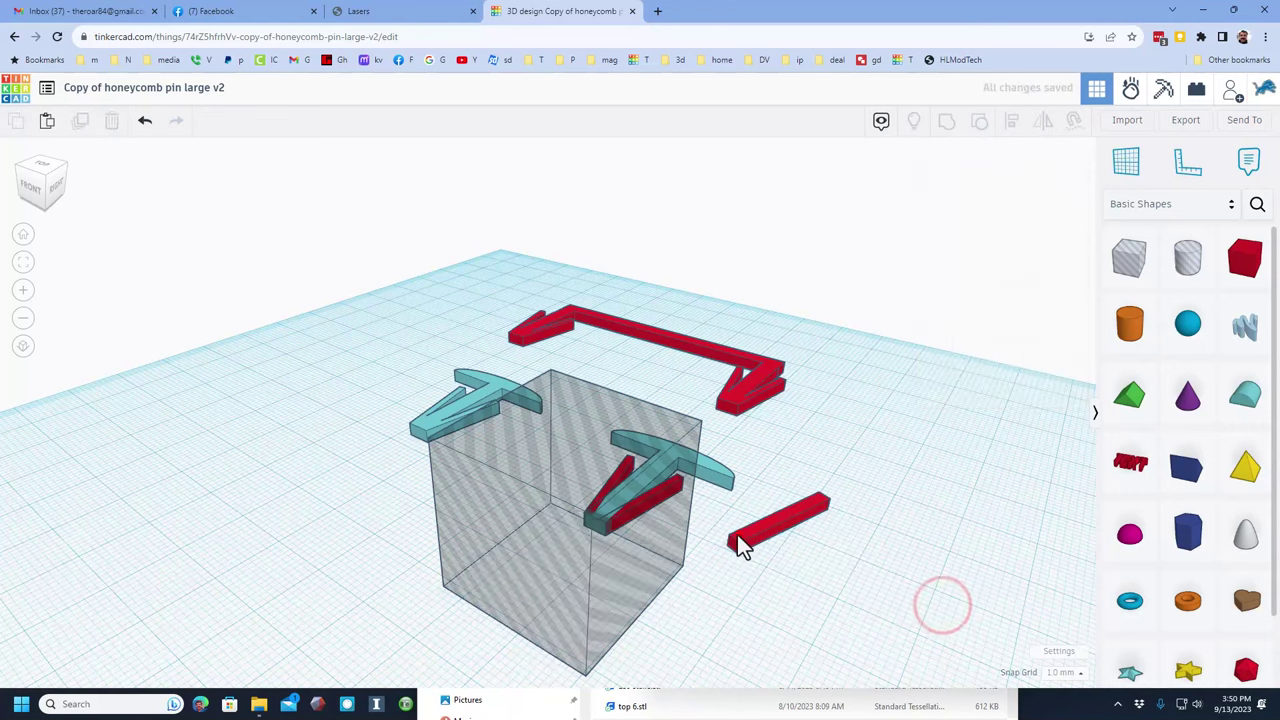
Step: Duplicate the red bar and stand the copy upright
click(737, 534)
key(ctrl+d)
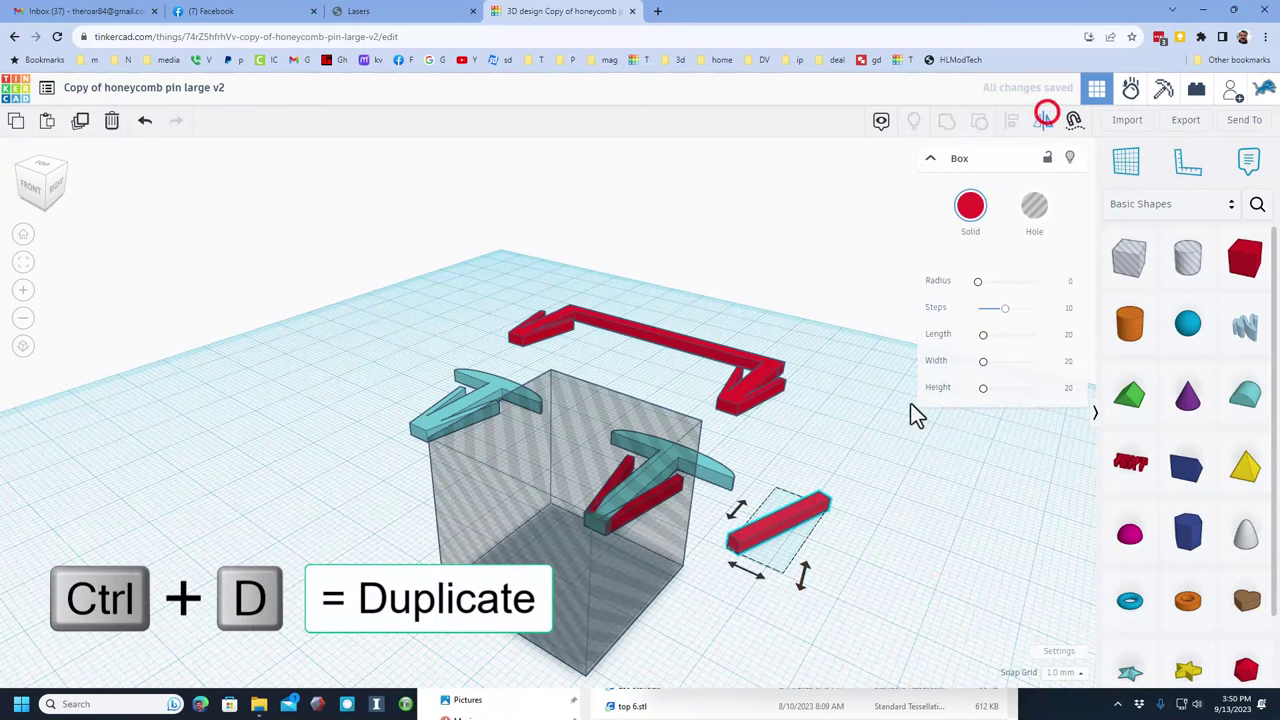
drag(753, 572, 722, 557)
right_drag(722, 557, 730, 620)
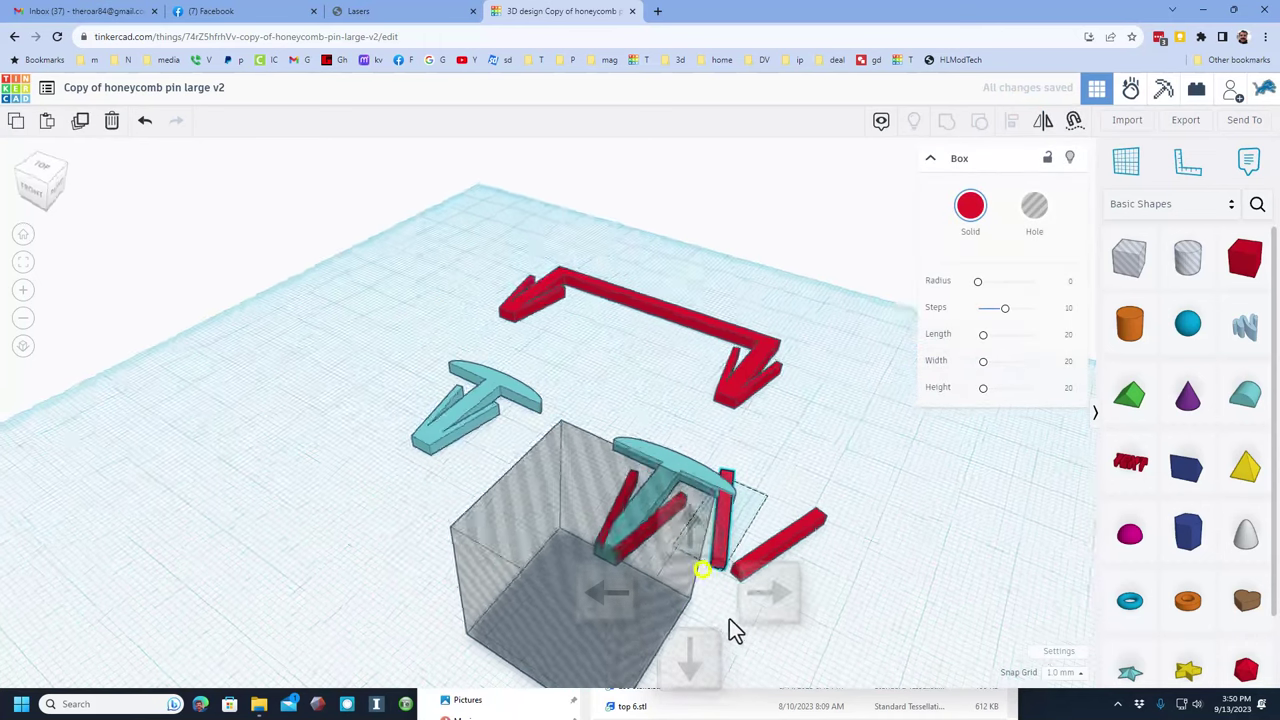
click(810, 600)
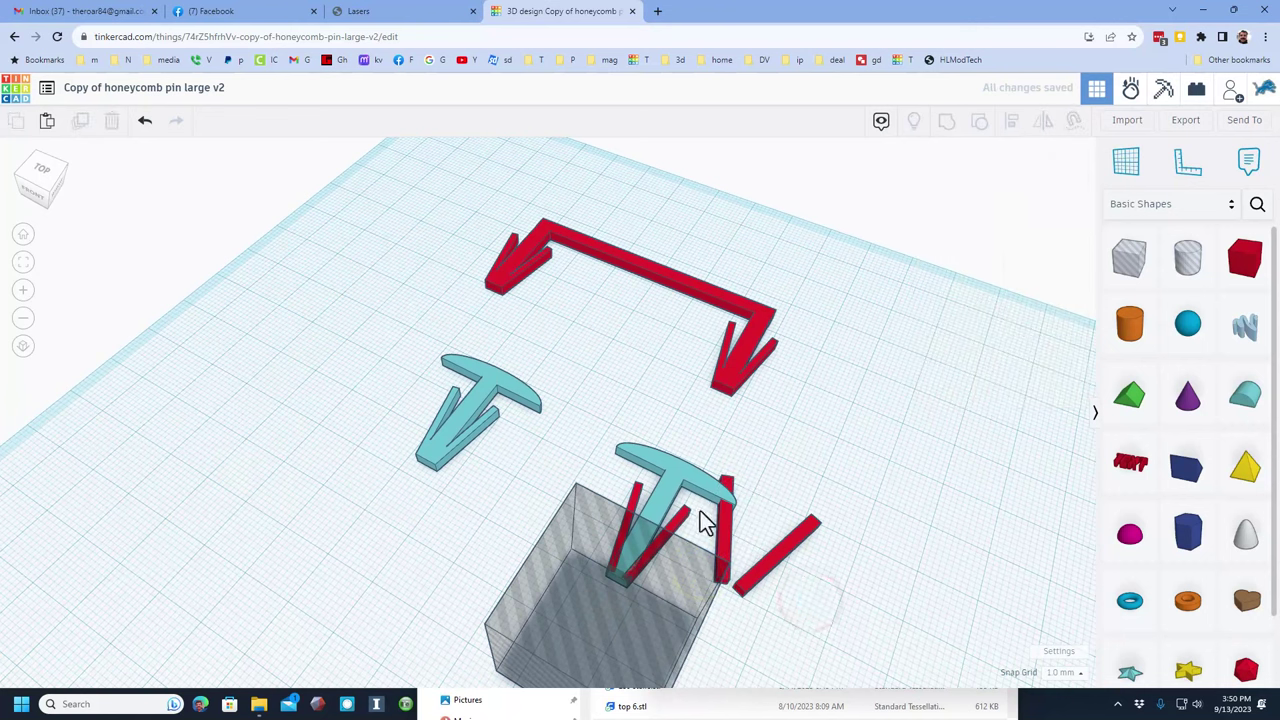
Step: Delete both the standing and slanted red bars beside the right pin
mouse_move(724, 520)
mouse_down()
mouse_move(720, 547)
mouse_move(730, 530)
mouse_up()
click(726, 535)
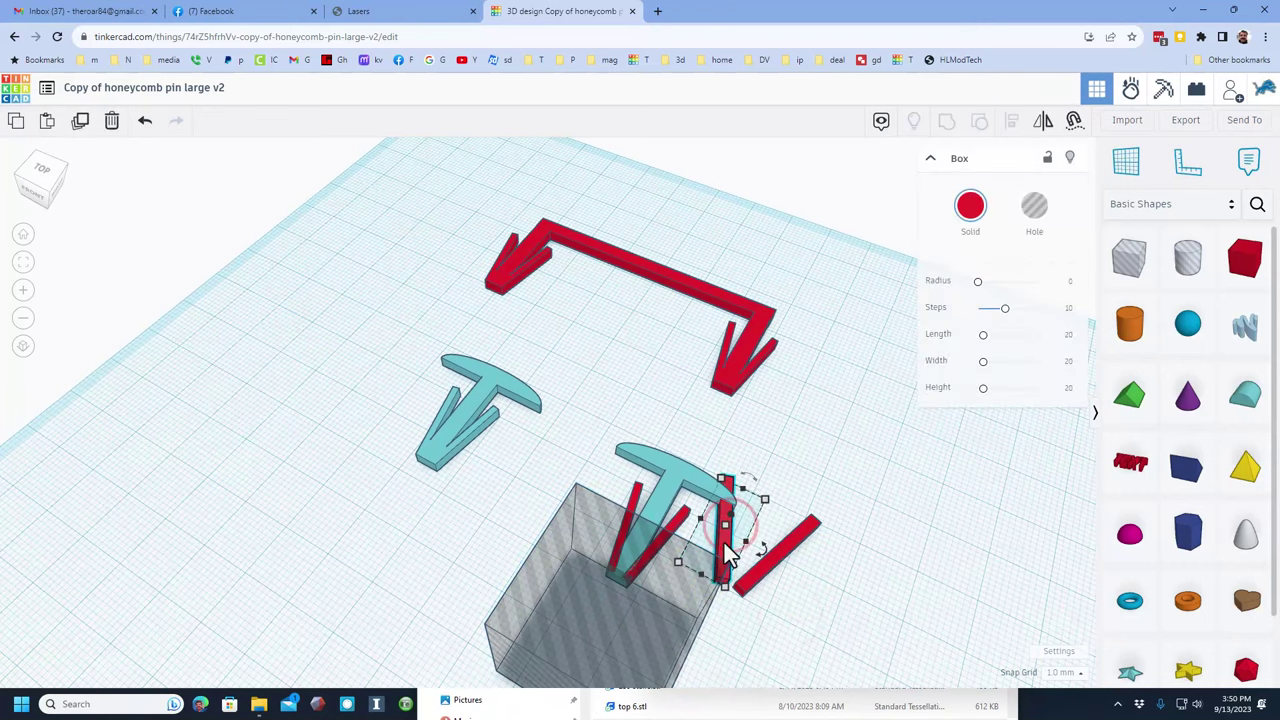
key(Delete)
click(757, 572)
key(Delete)
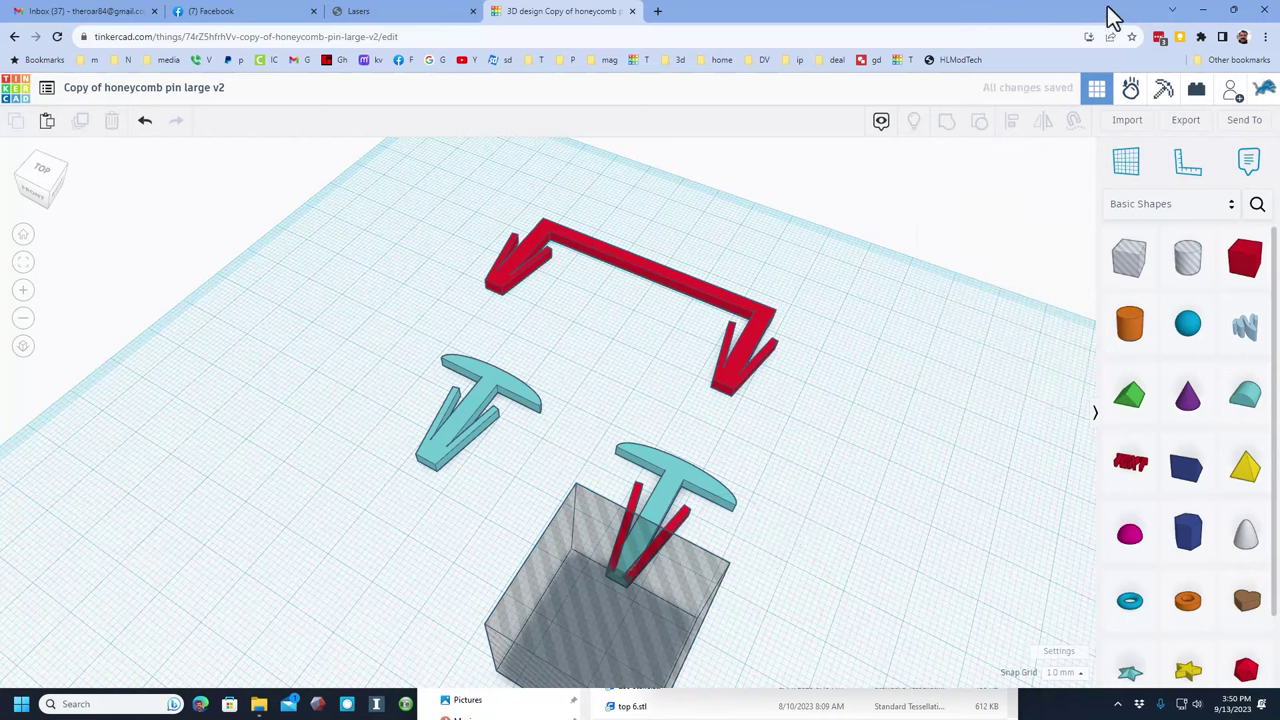
right_drag(811, 486, 602, 530)
Step: Group the hole box with the right pin's parts into one teal T-pin
drag(601, 483, 356, 578)
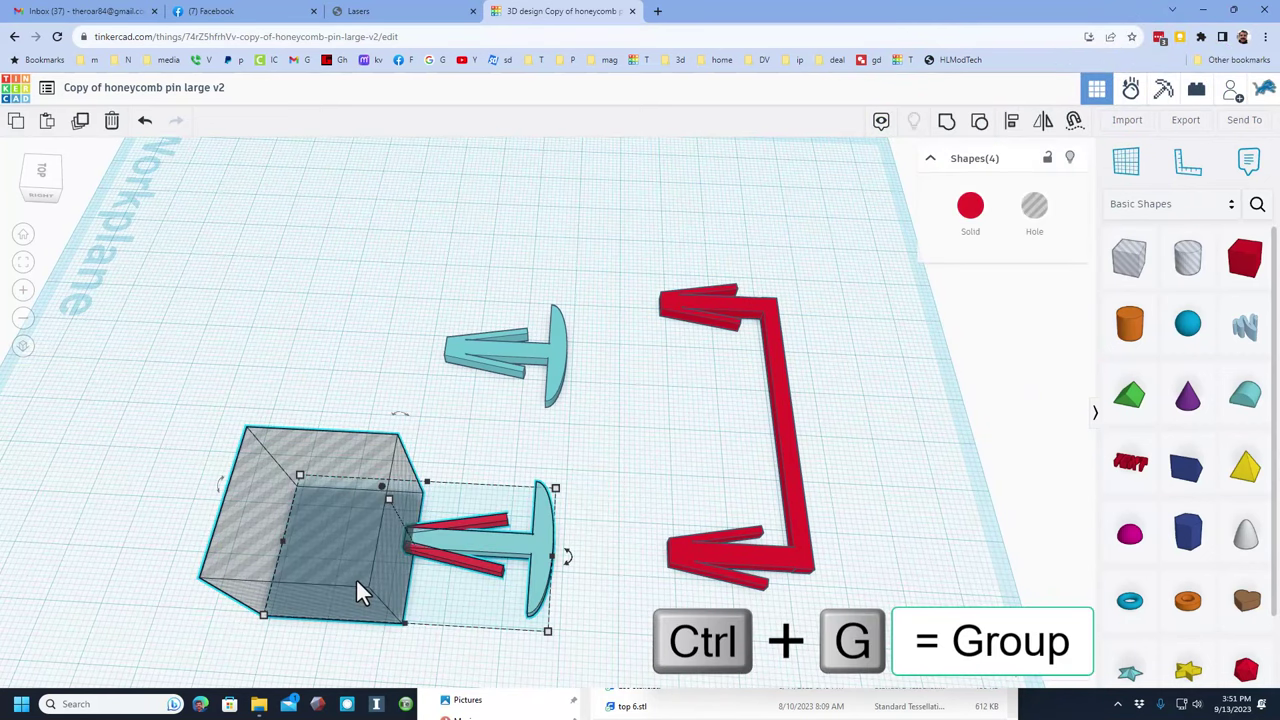
key(ctrl+g)
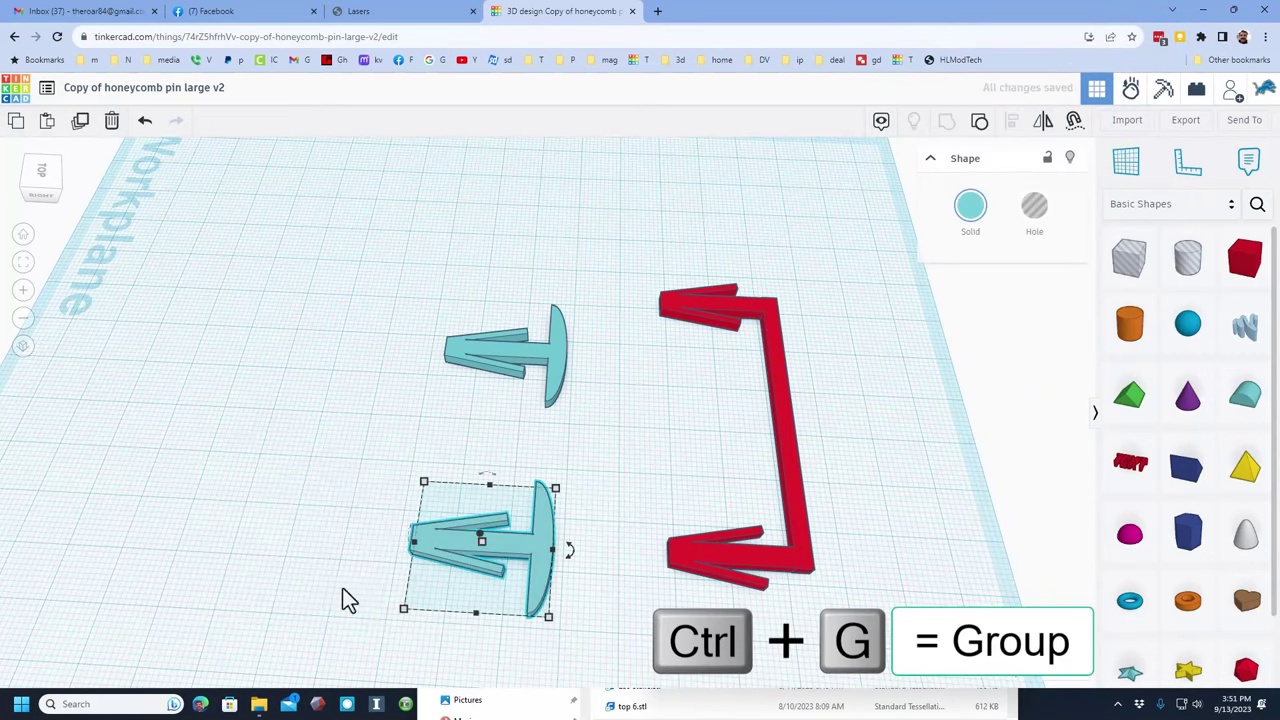
right_drag(296, 618, 610, 640)
Step: Select the regrouped right pin and bring up its export options
click(586, 562)
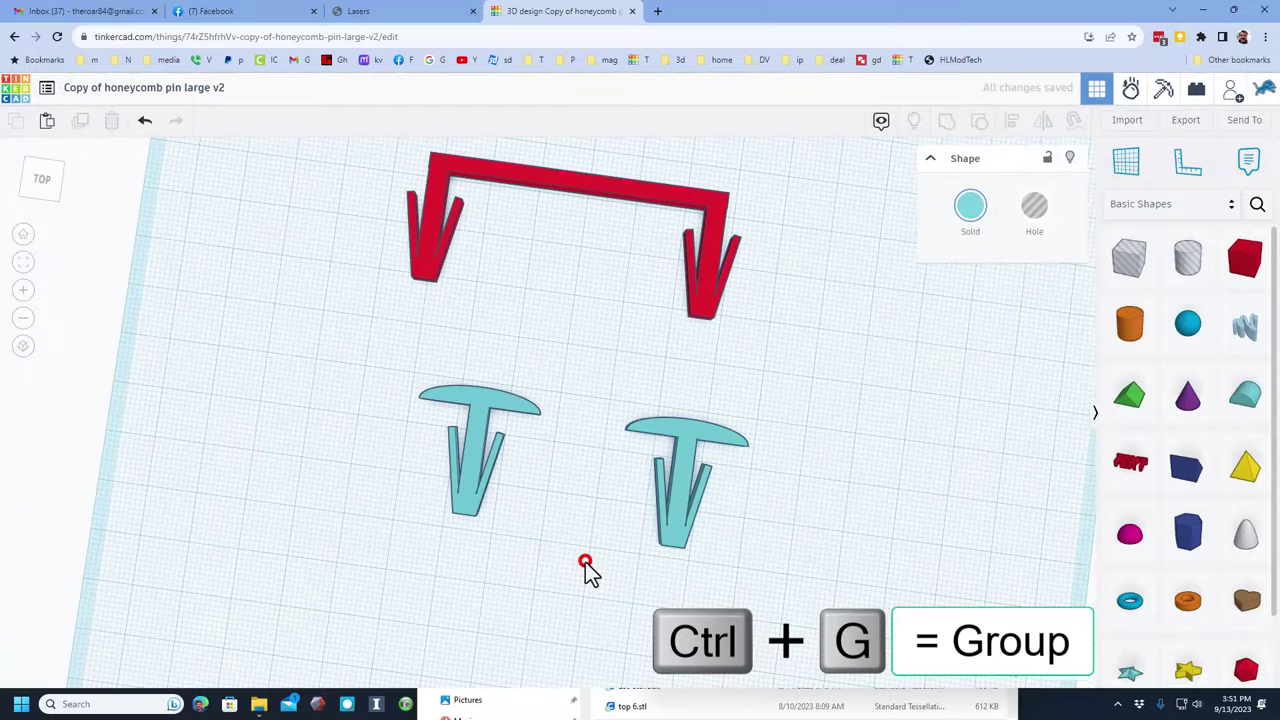
click(702, 410)
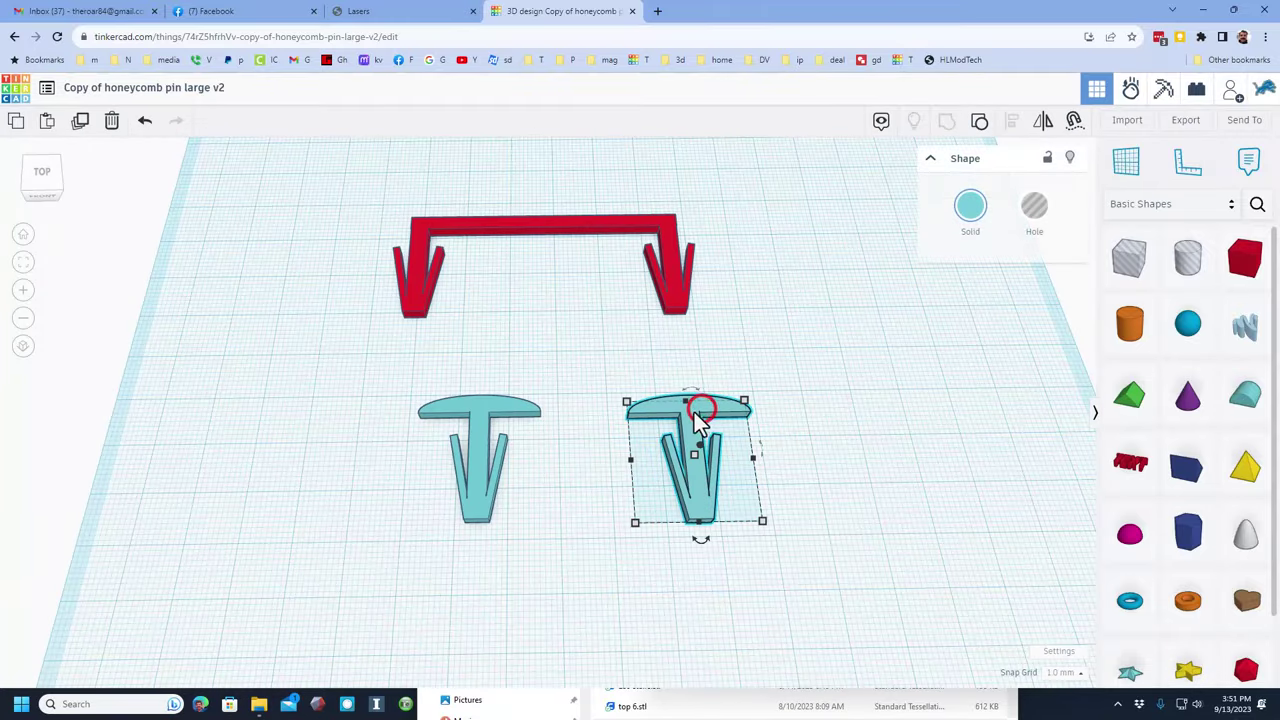
click(1185, 120)
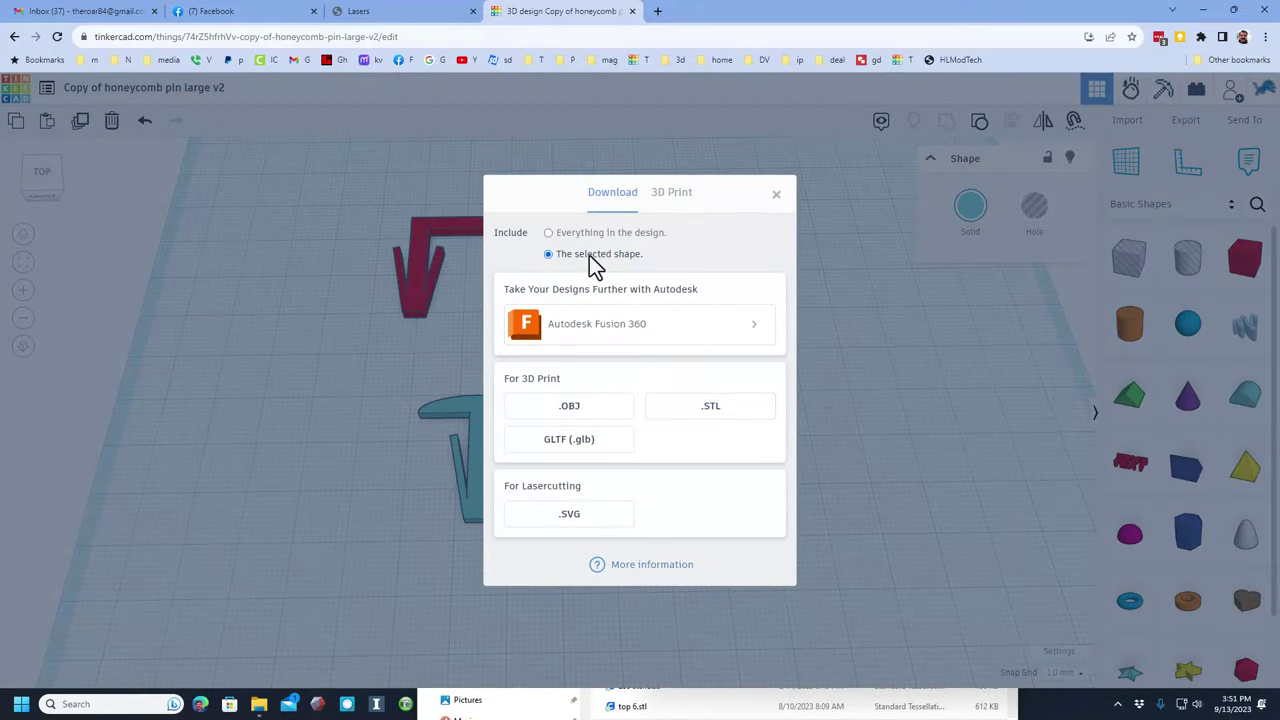
click(775, 197)
right_drag(820, 480, 687, 440)
click(687, 440)
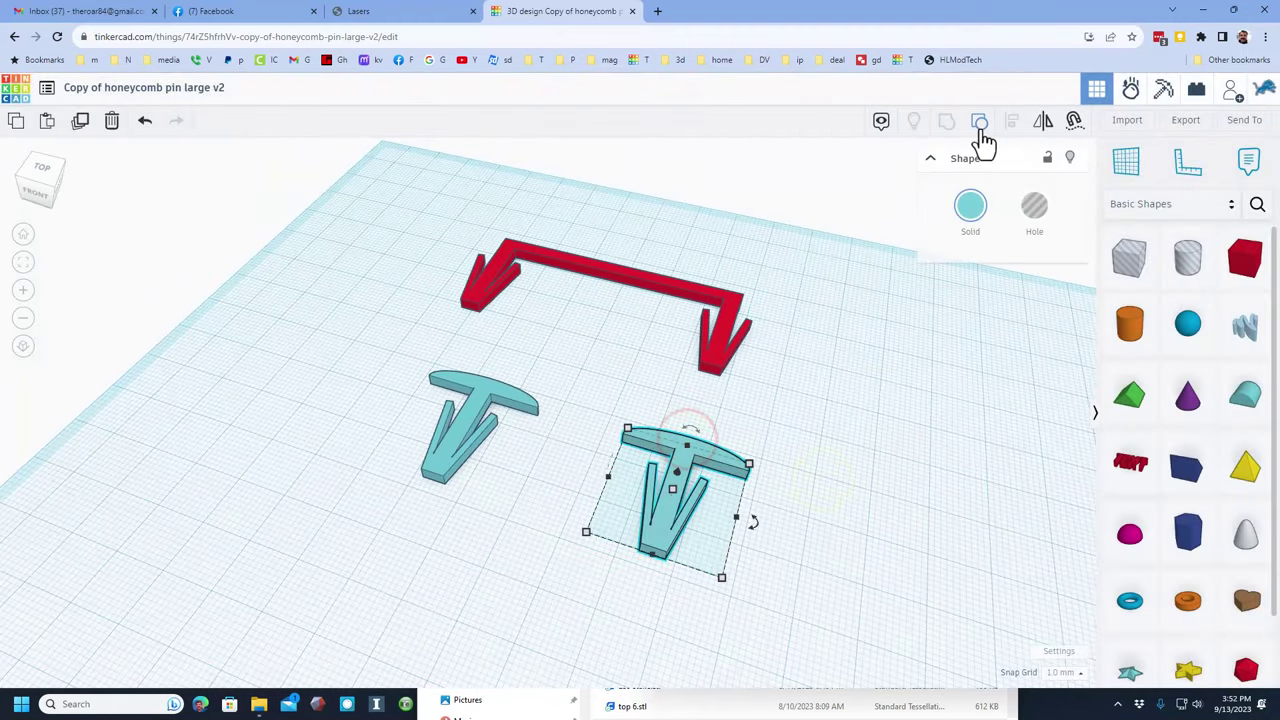
Step: Ungroup the right pin and hide its hole box
click(979, 121)
click(883, 491)
right_drag(877, 517, 508, 645)
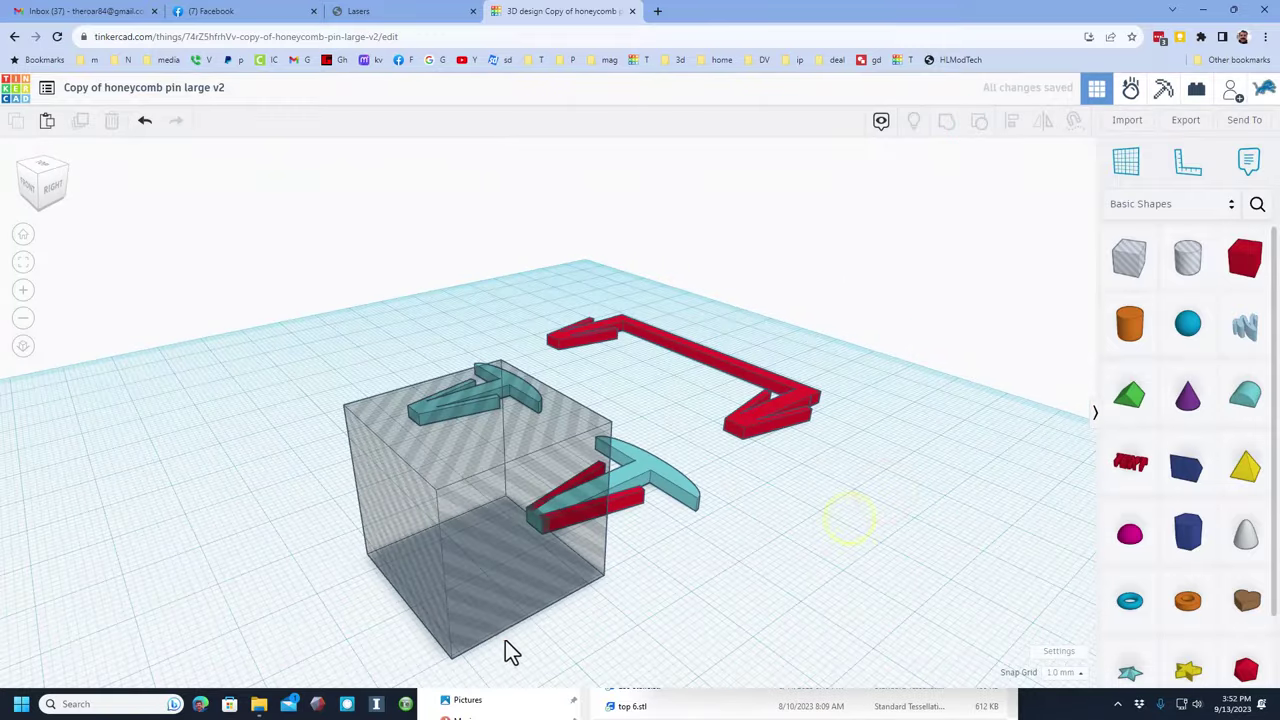
click(510, 592)
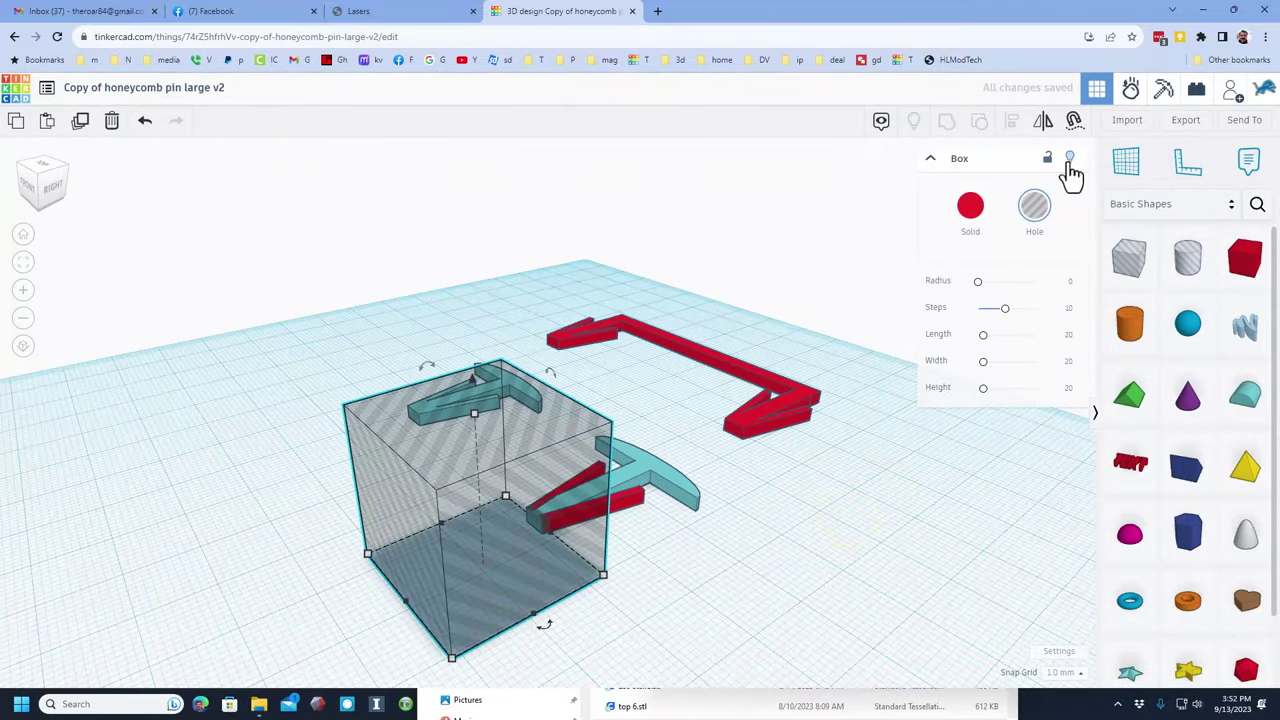
click(1069, 161)
Step: Place a workplane on the pin leg's slanted face
scroll(495, 566, up, 5)
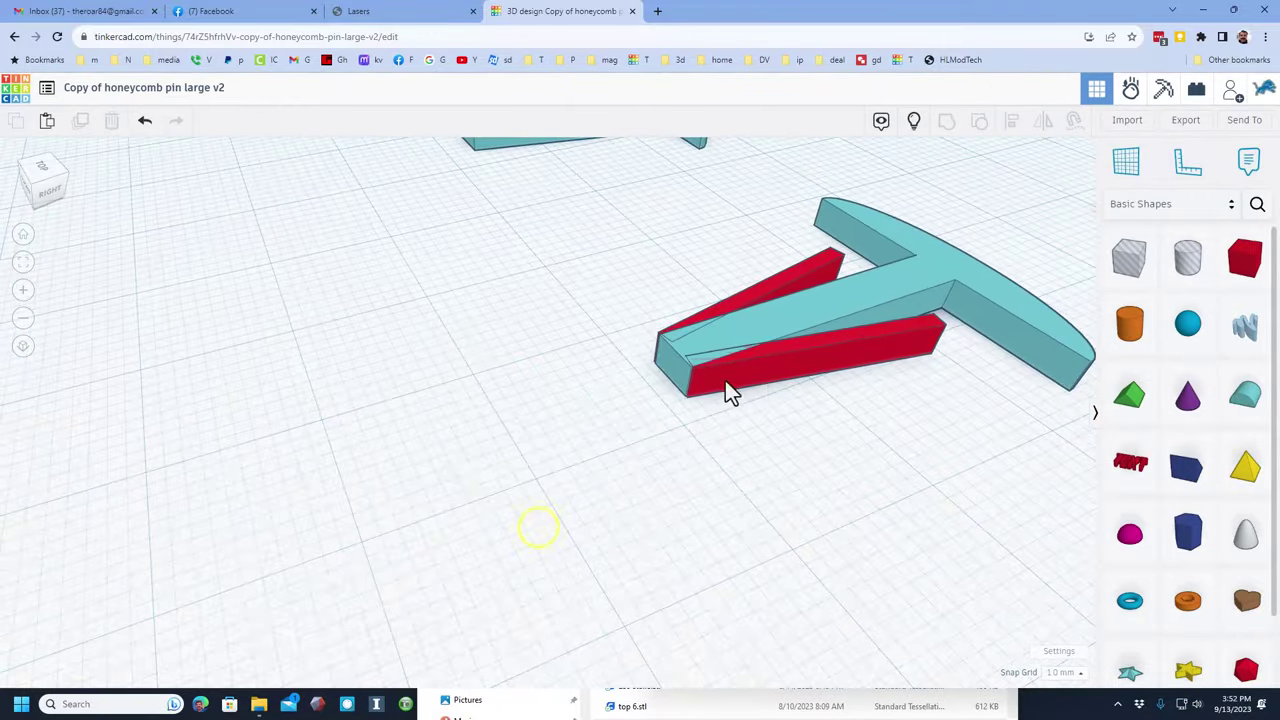
scroll(728, 391, up, 2)
scroll(790, 370, down, 2)
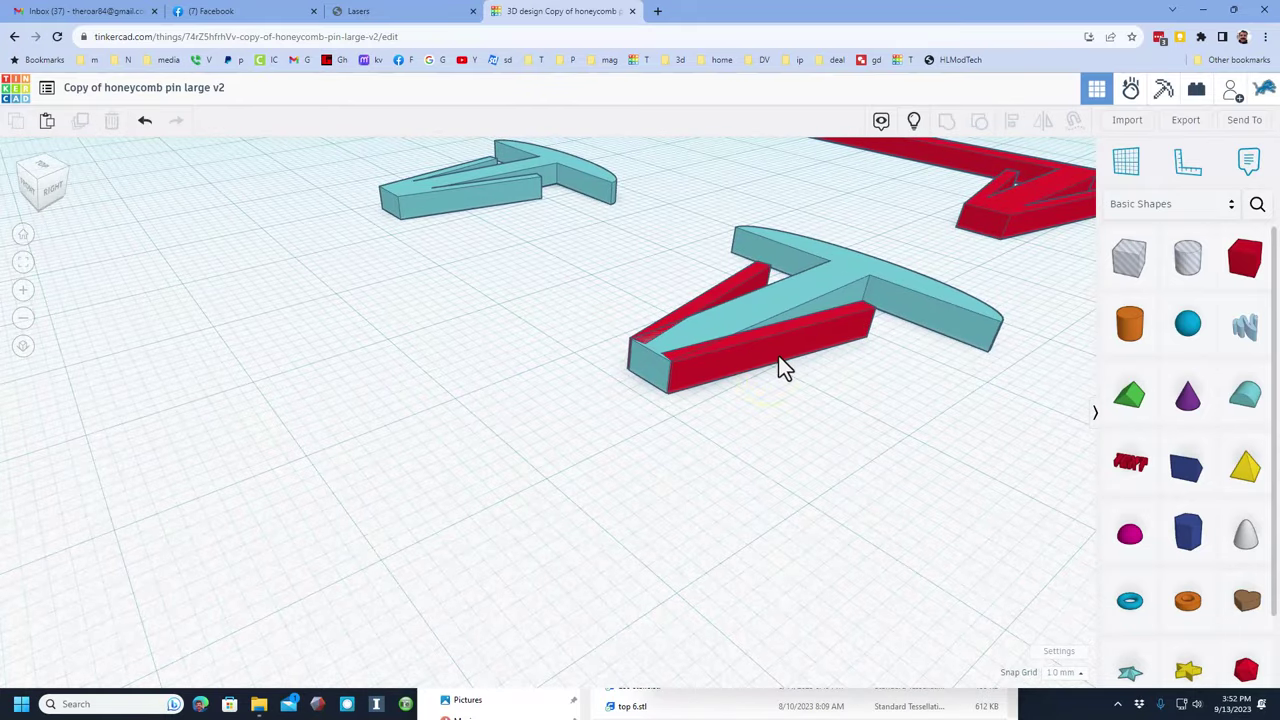
click(1126, 161)
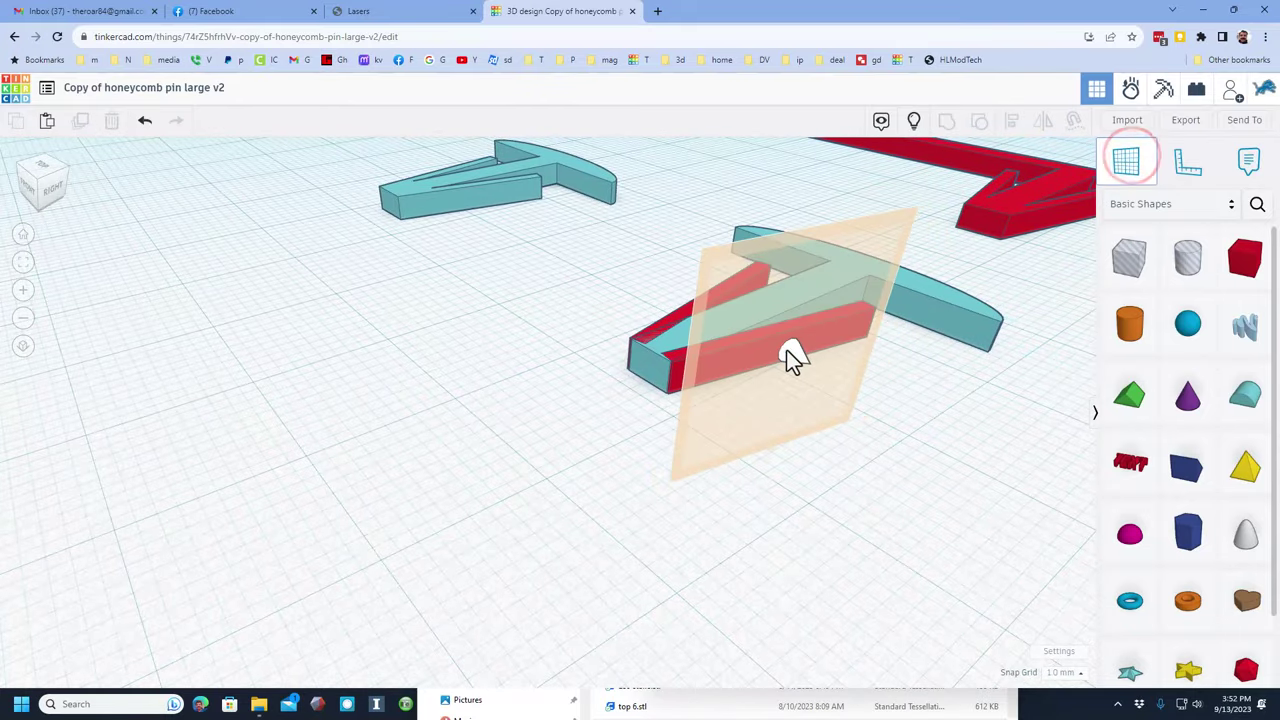
click(786, 350)
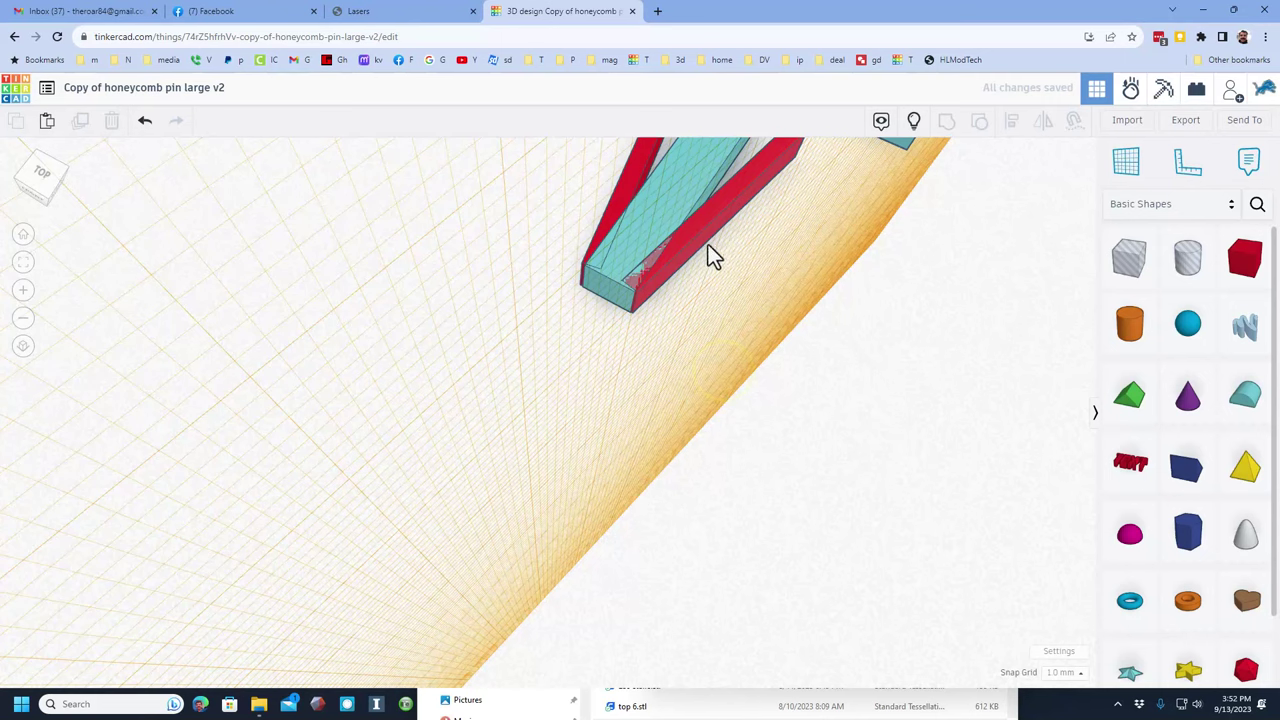
Step: Move the red bar along the slanted workplane, then undo that move
click(727, 247)
right_drag(718, 233, 782, 326)
mouse_move(775, 344)
mouse_down()
mouse_move(750, 338)
mouse_move(752, 278)
mouse_move(756, 334)
mouse_up()
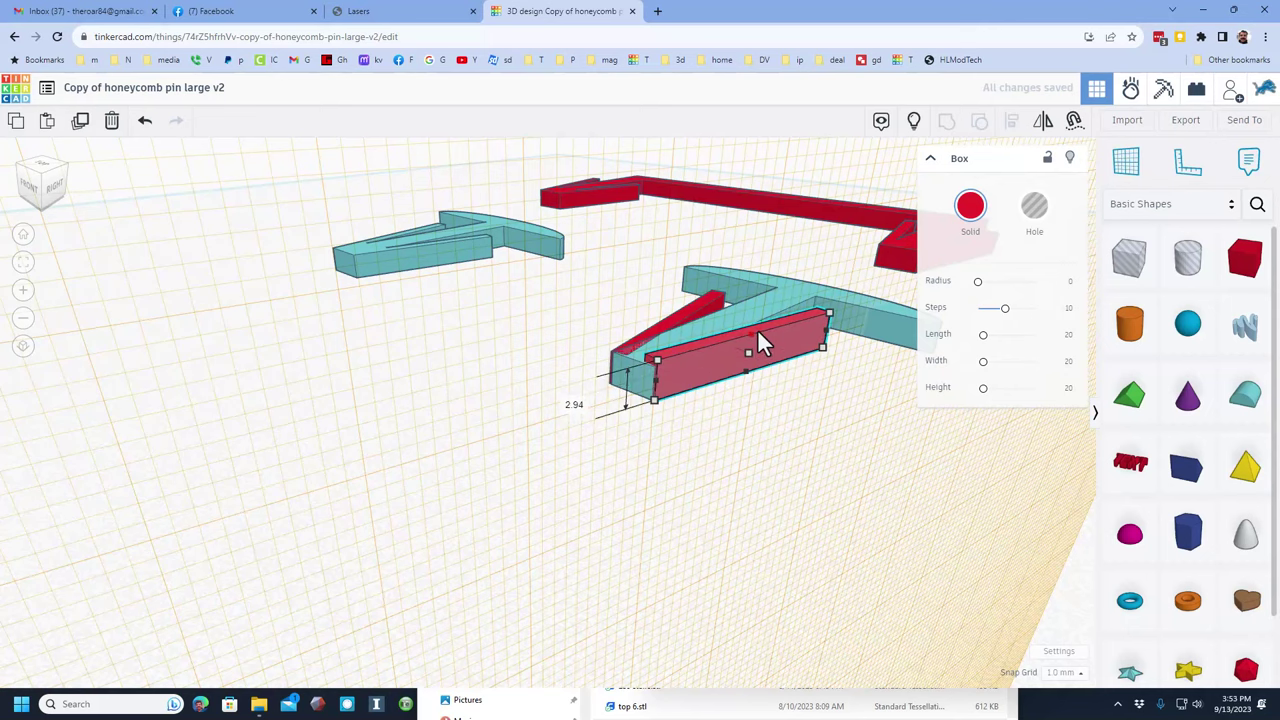
key(ctrl+z)
key(ctrl+z)
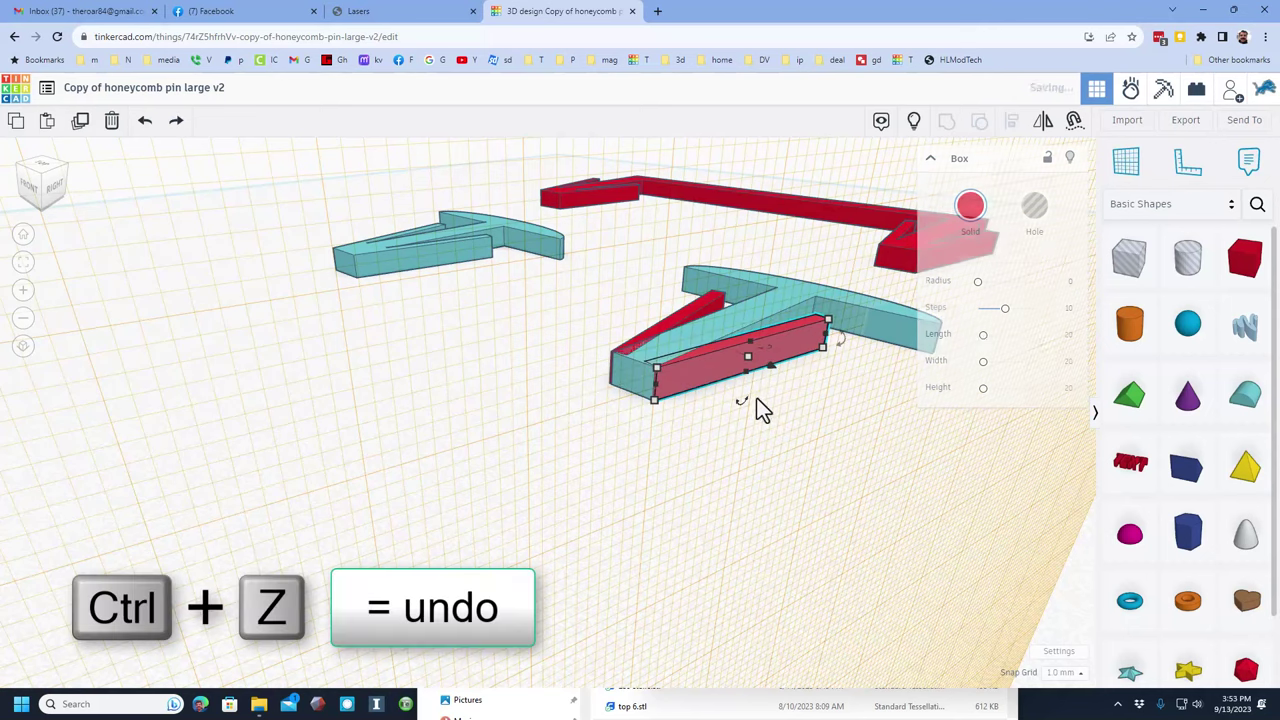
Step: Reset the workplane to the default flat grid
right_drag(756, 397, 1034, 234)
click(1113, 172)
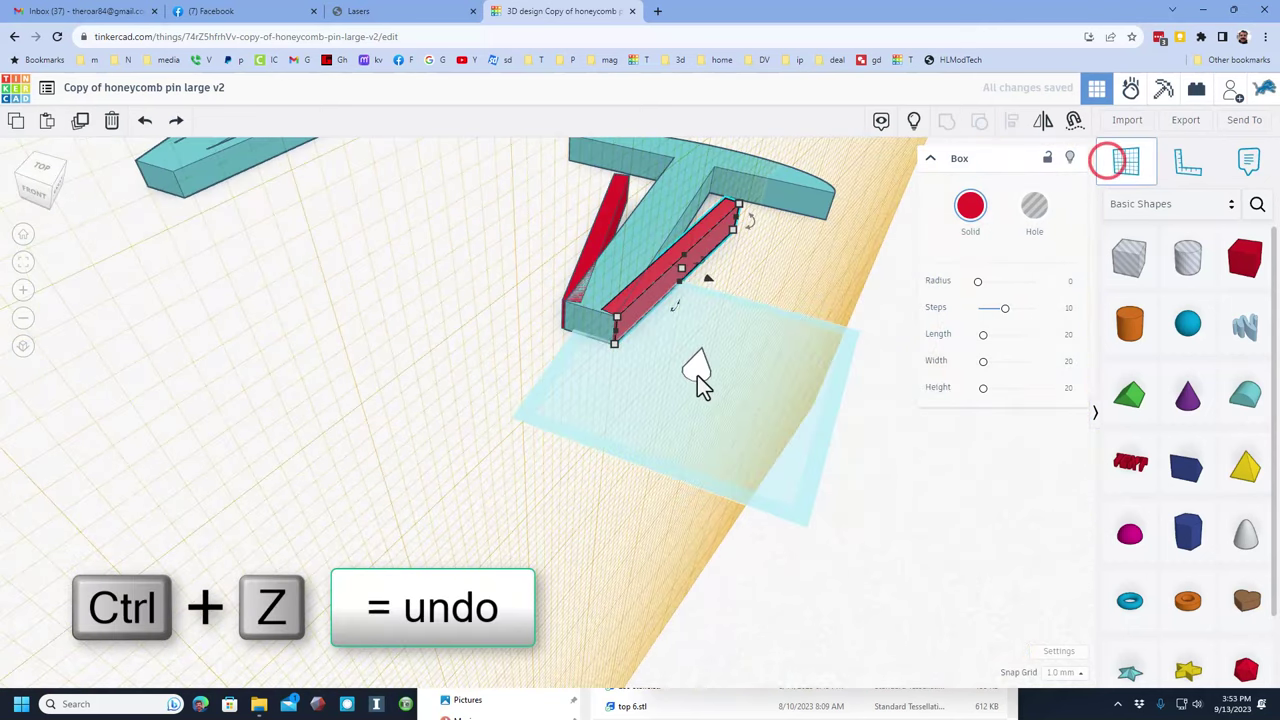
click(697, 371)
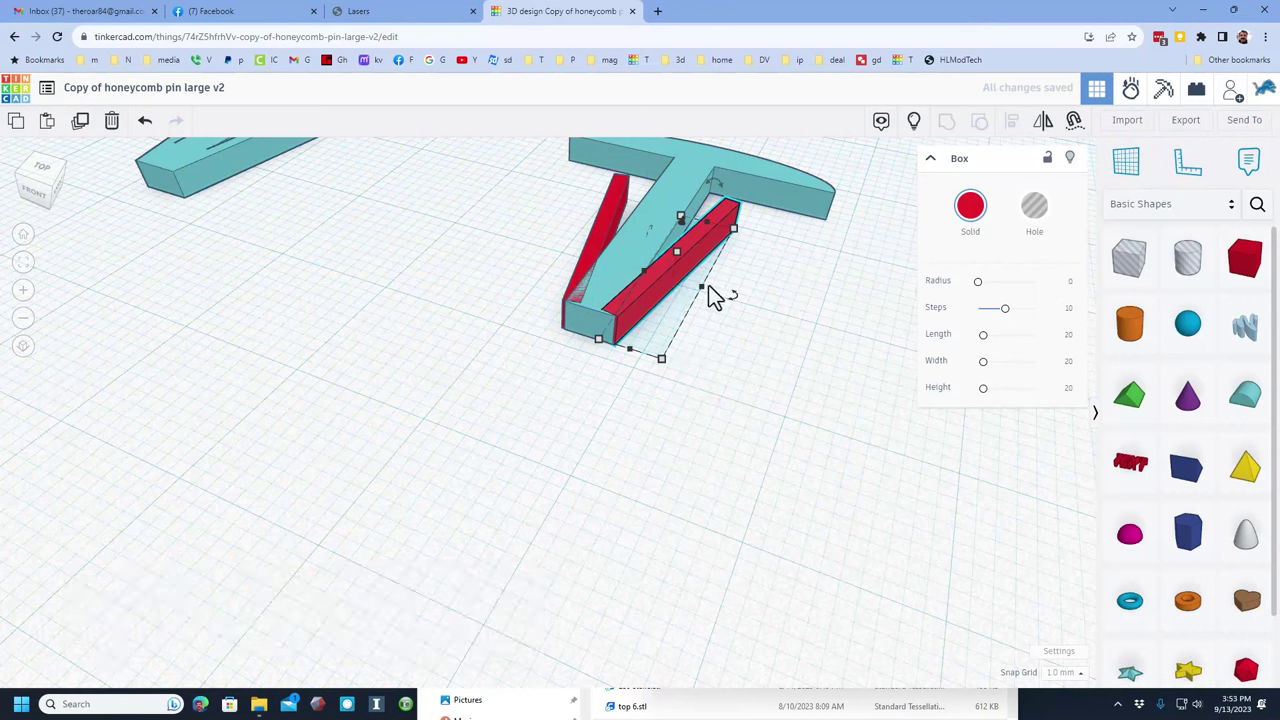
Step: Undo the red bar's widening, show all hidden shapes, and select the hole cube with the pin
drag(700, 287, 776, 307)
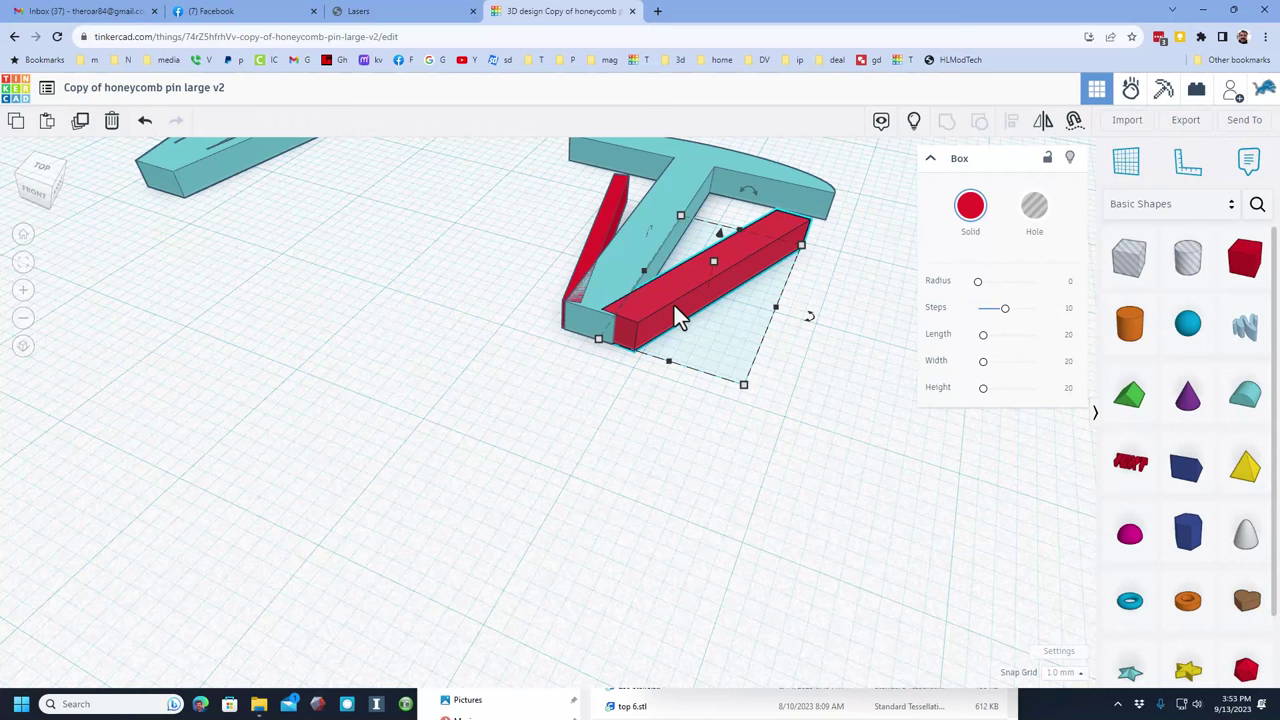
key(ctrl+z)
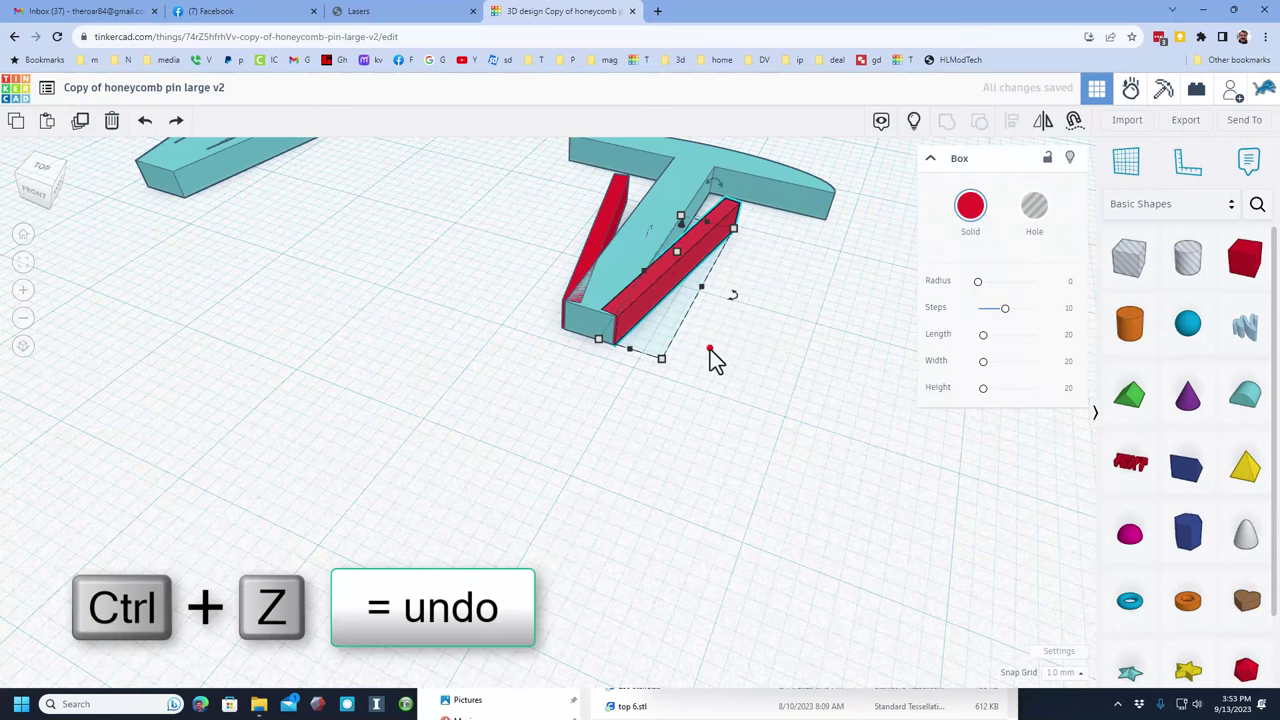
click(709, 348)
click(915, 117)
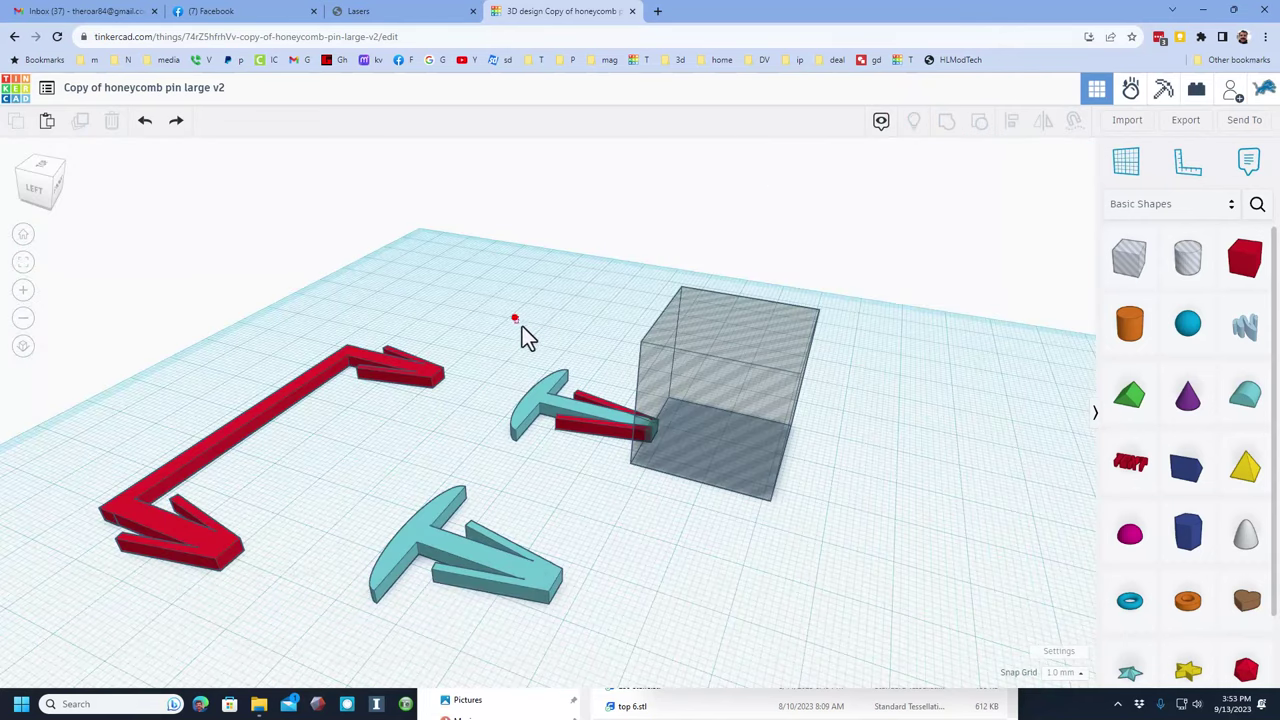
drag(514, 316, 692, 466)
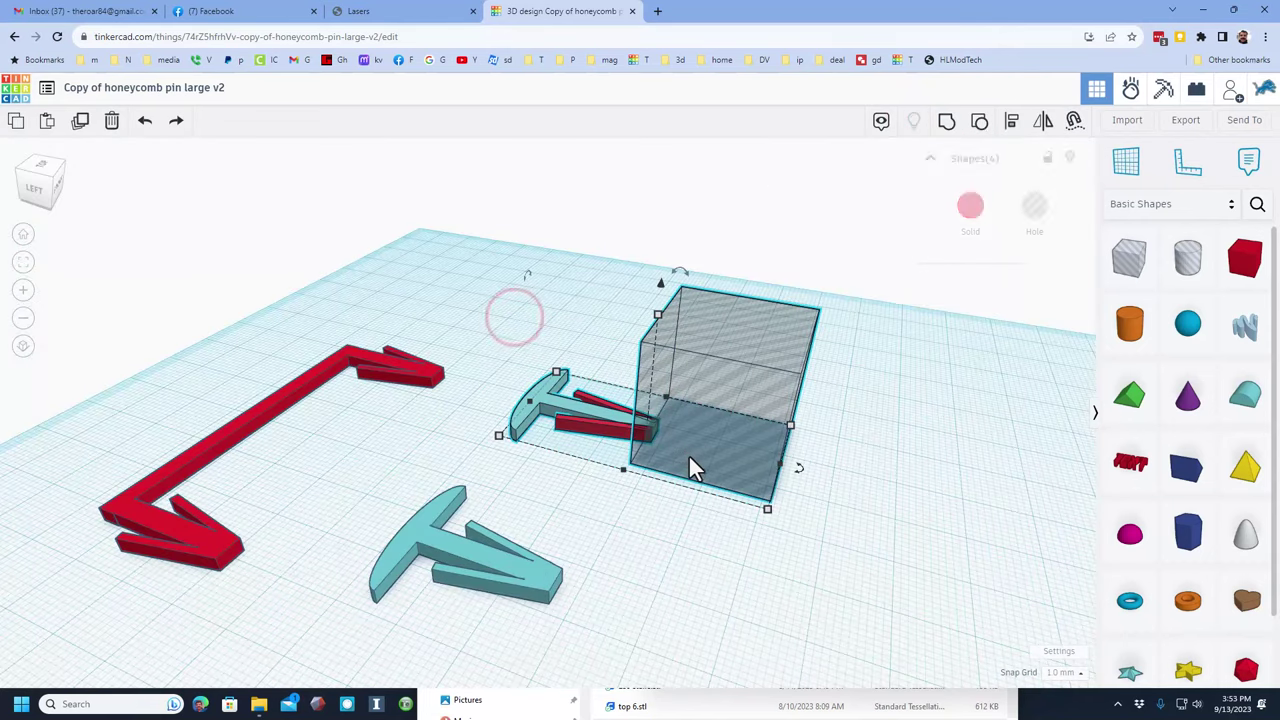
Step: Group the hole cube with the small pin to trim it, then return to the HLModTech Lasers page
click(946, 120)
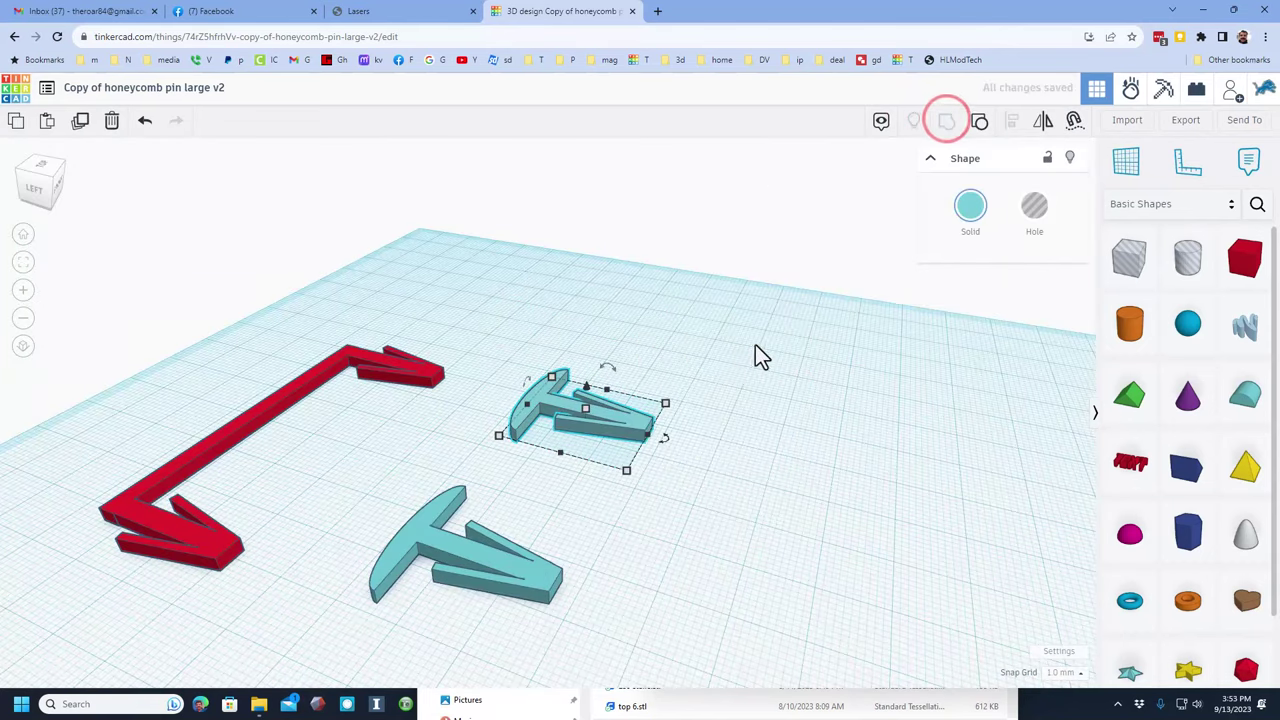
right_drag(751, 351, 88, 90)
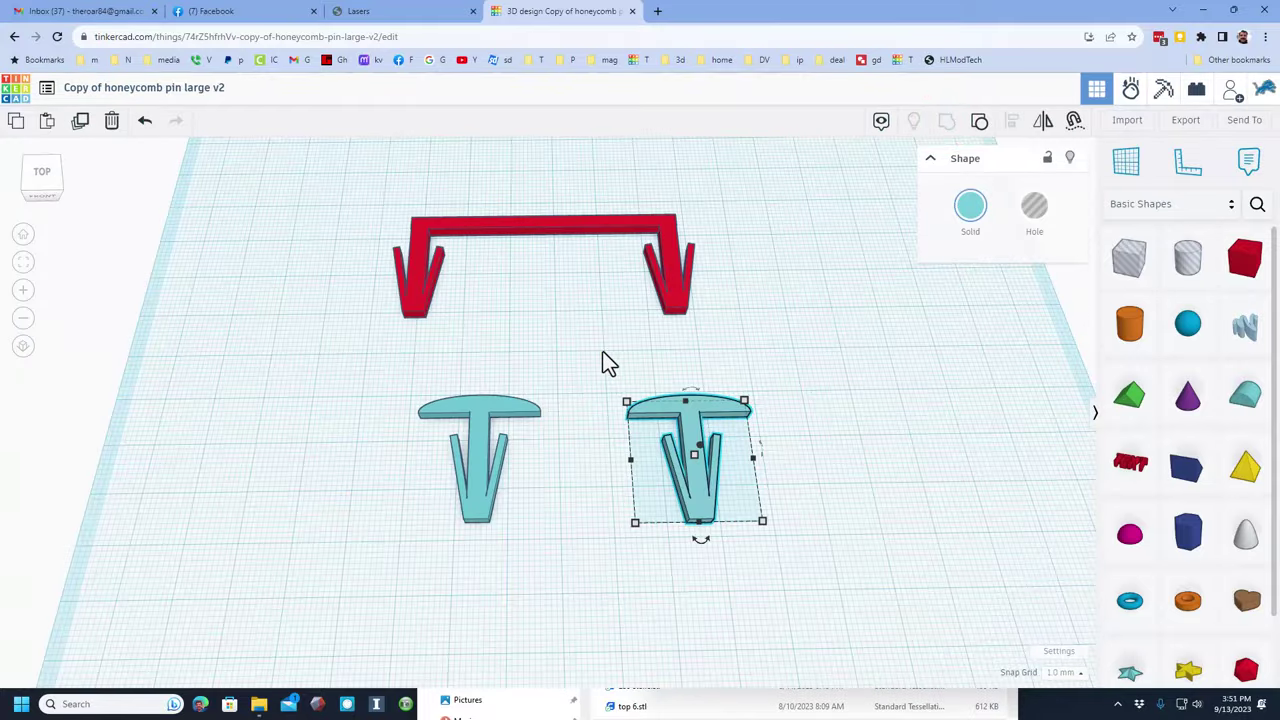
right_drag(609, 362, 569, 329)
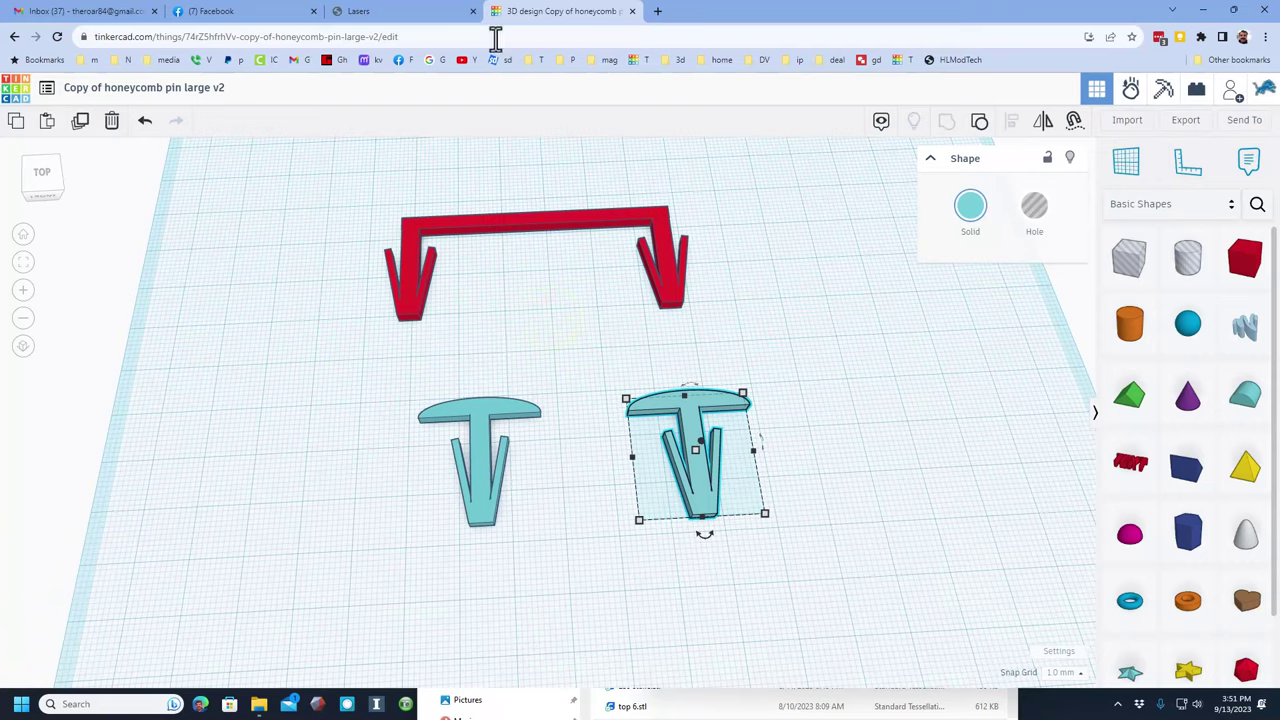
click(416, 11)
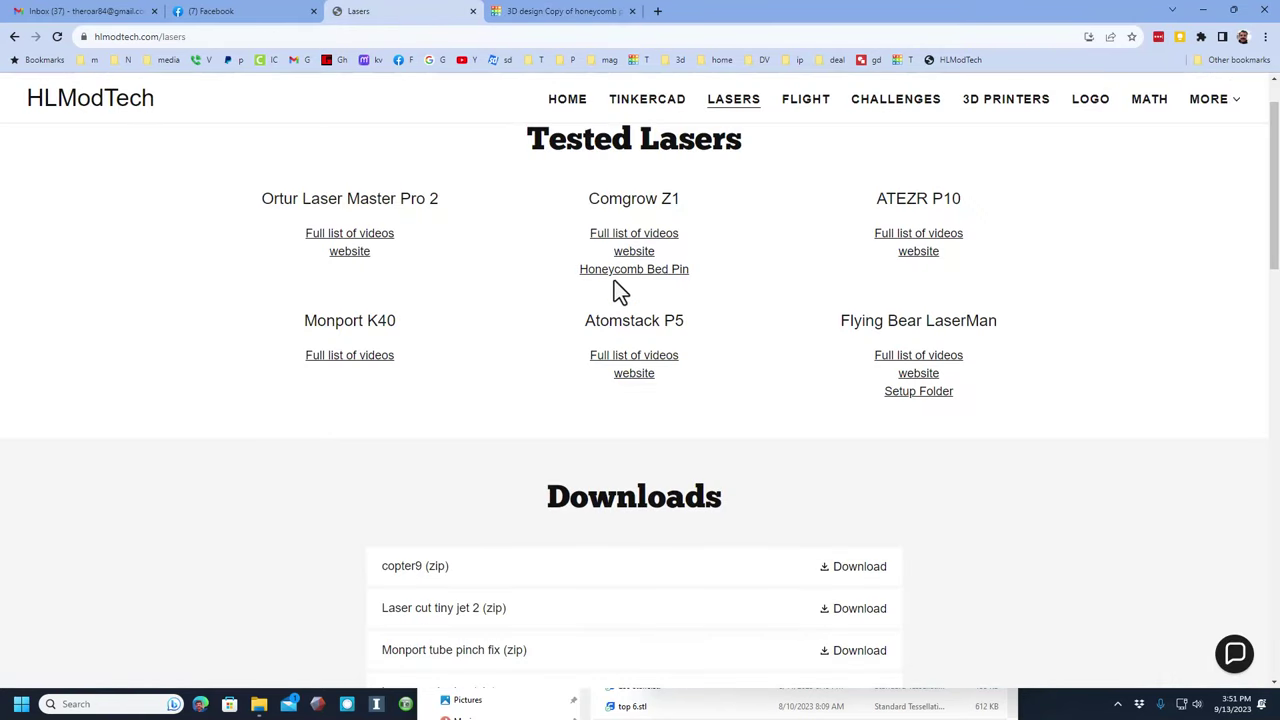
Step: Open the Tinkercad Community Discord invite from the banner on HLModTech's Tinkercad page
click(563, 12)
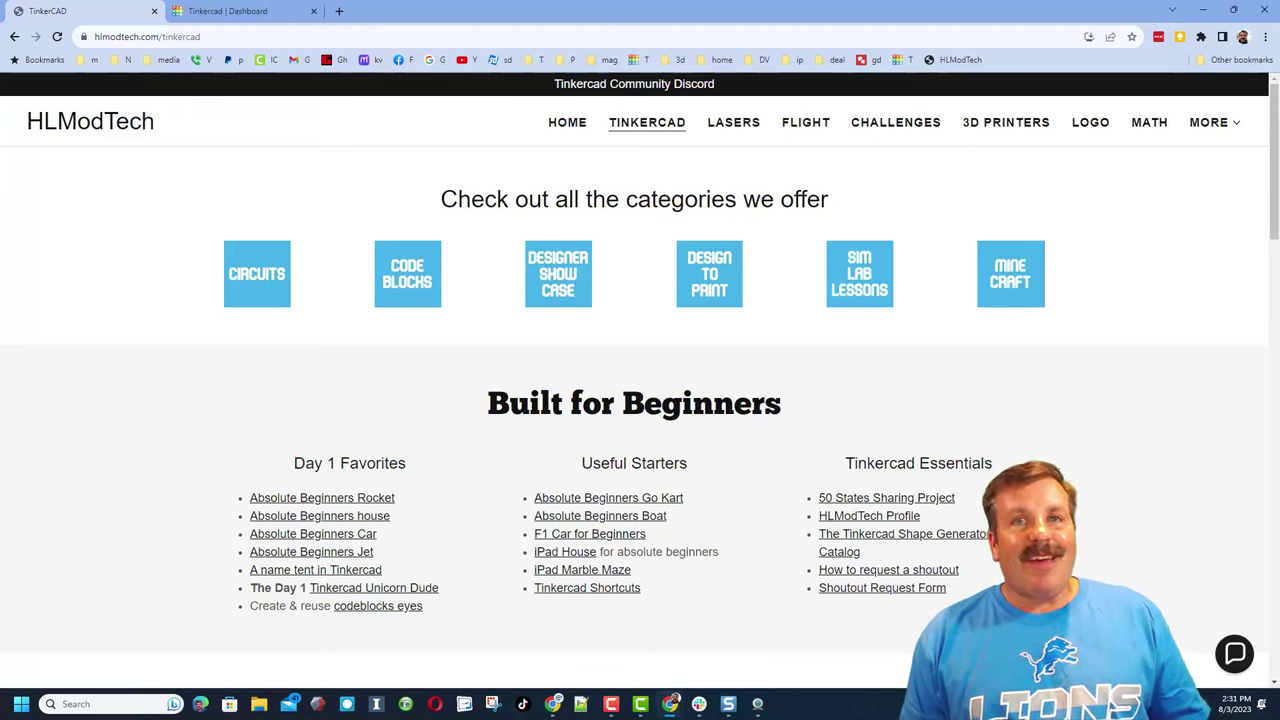
click(1236, 655)
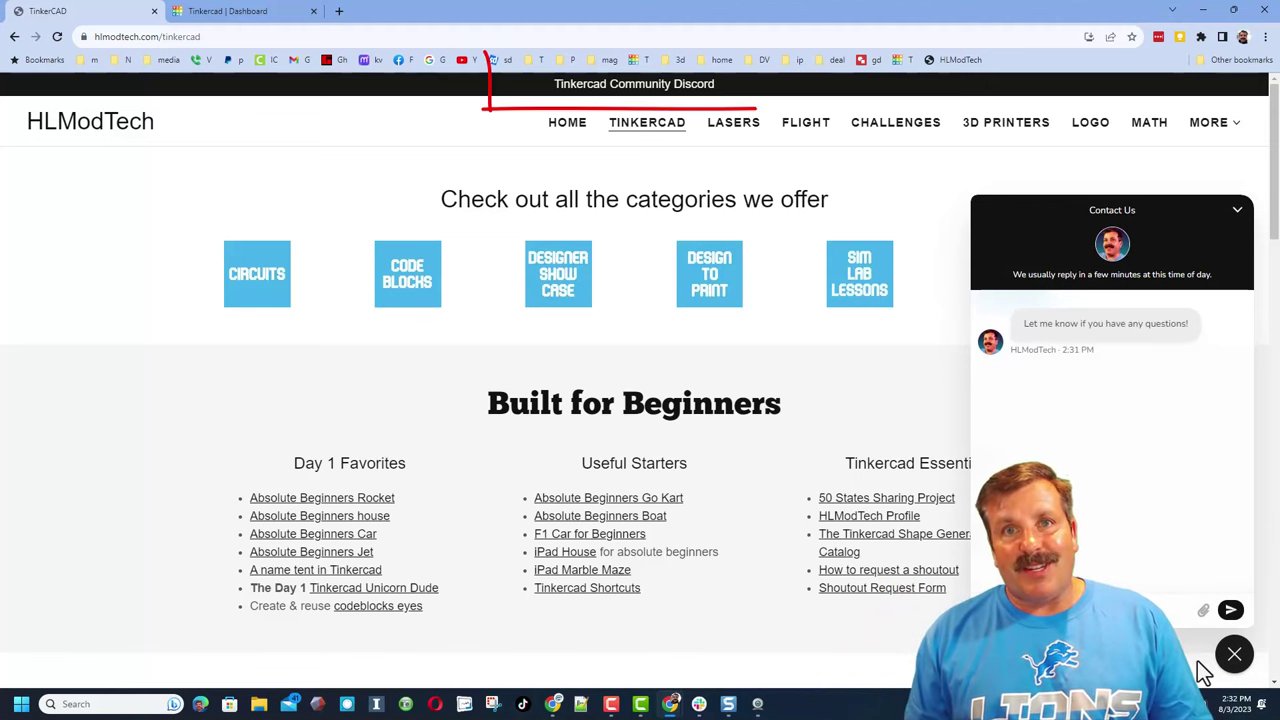
click(1233, 655)
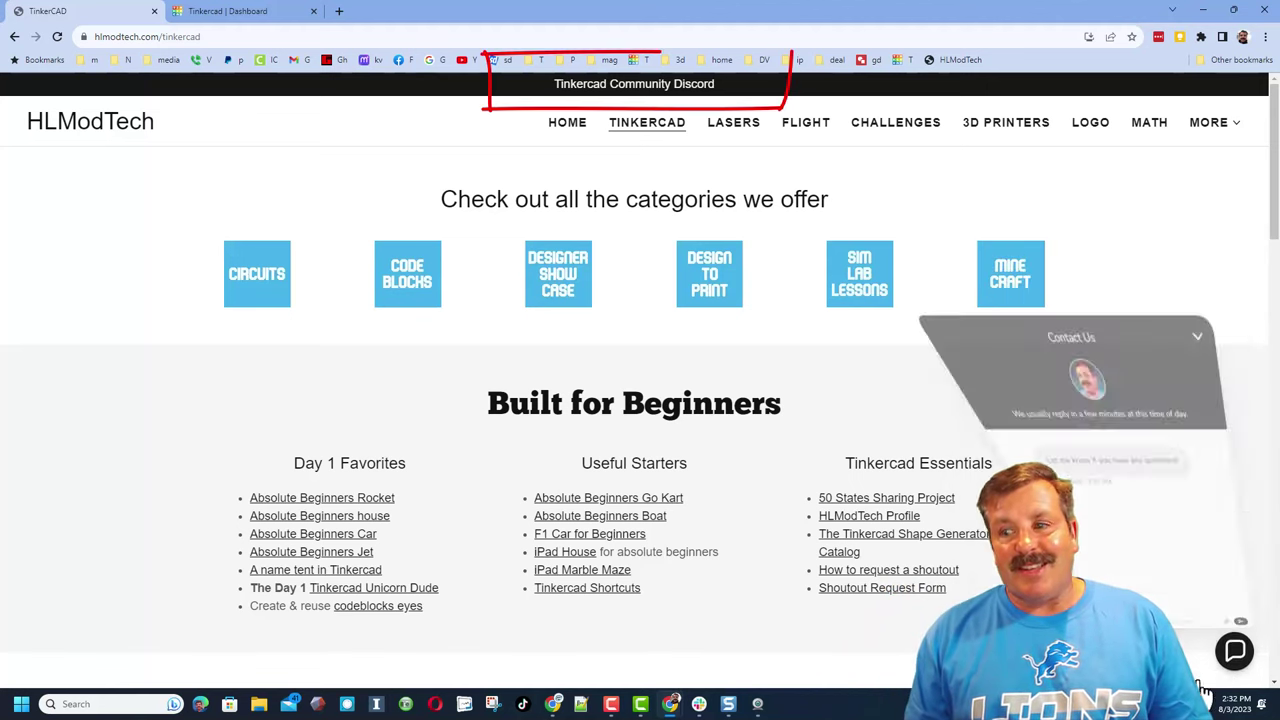
click(634, 84)
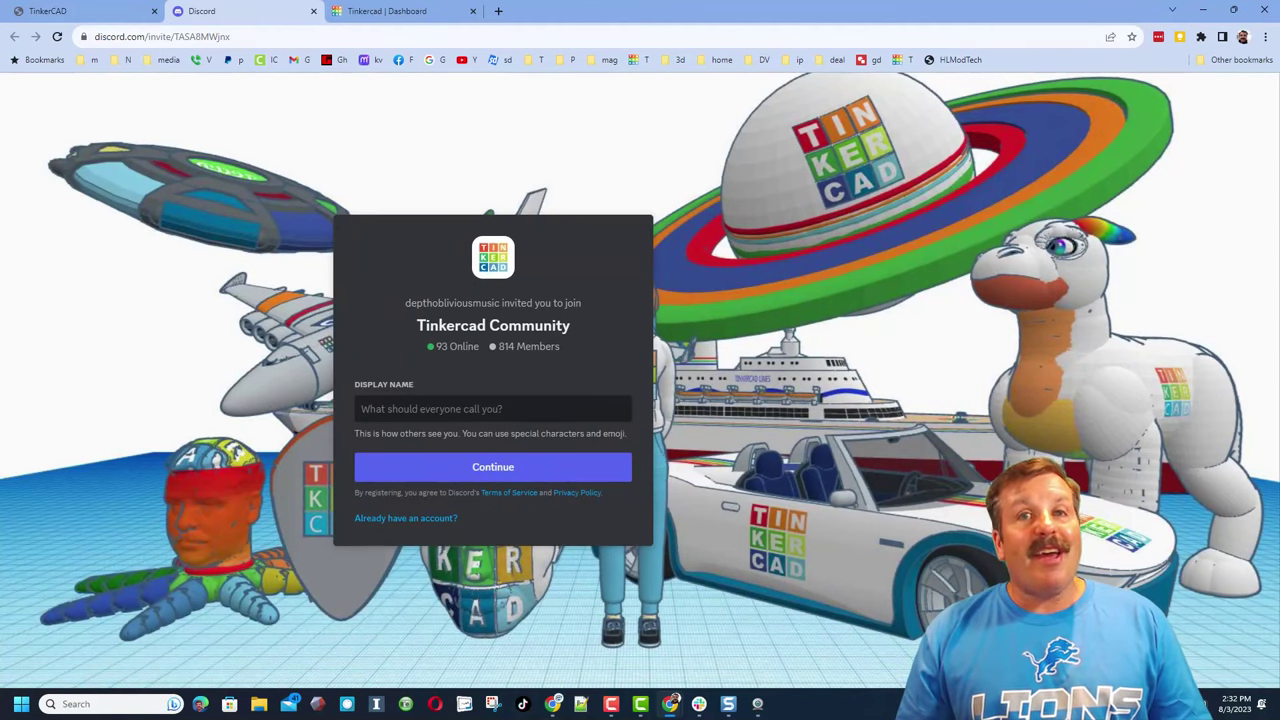
Step: Switch back to the hlmodtech.com/tinkercad tab with Ctrl+1
key(ctrl+1)
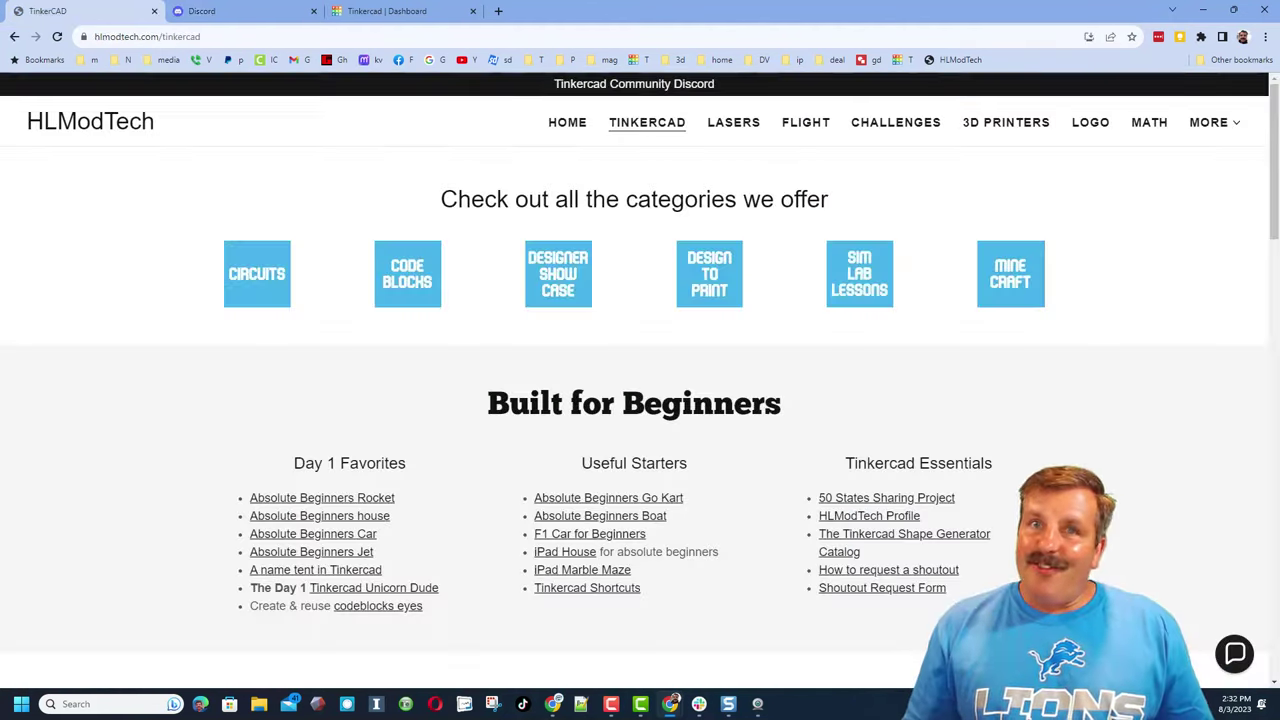